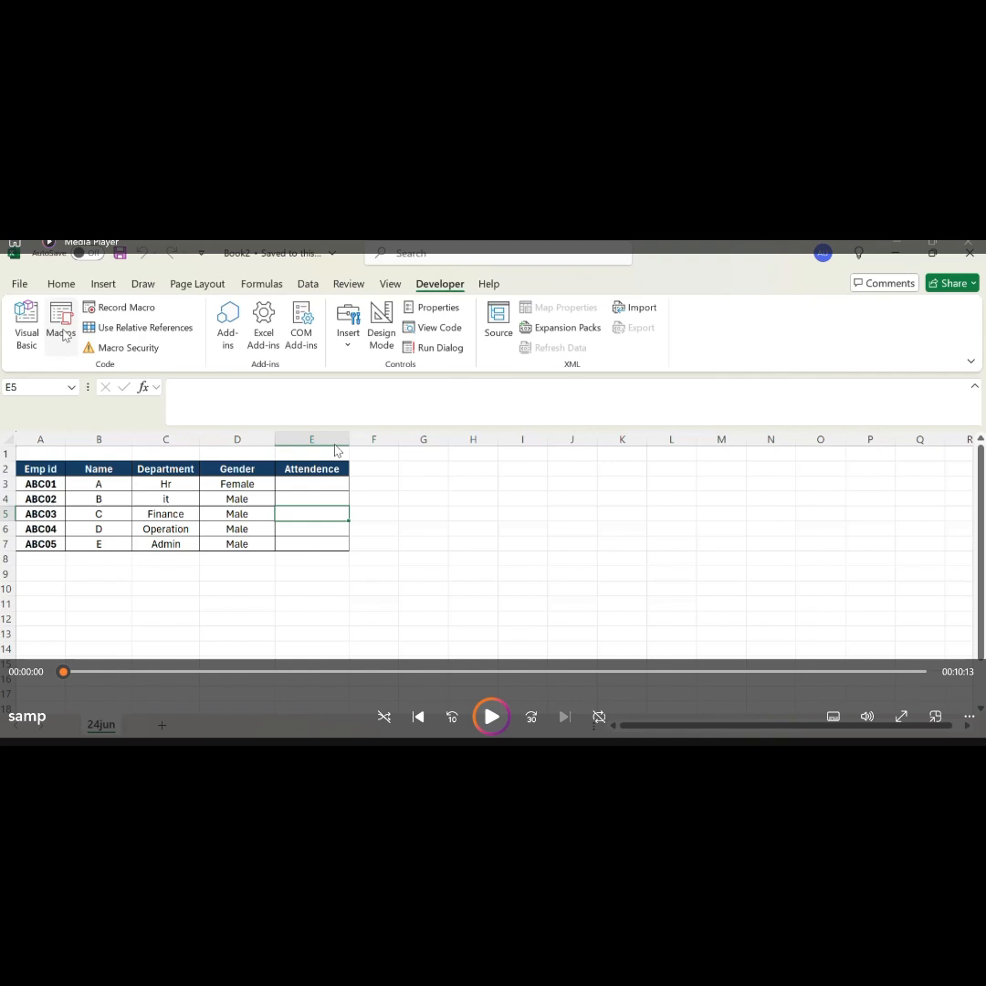
# Step: Run the Modify macro on Sheet1 to format the employee table and update the names
pyautogui.click(493, 717)
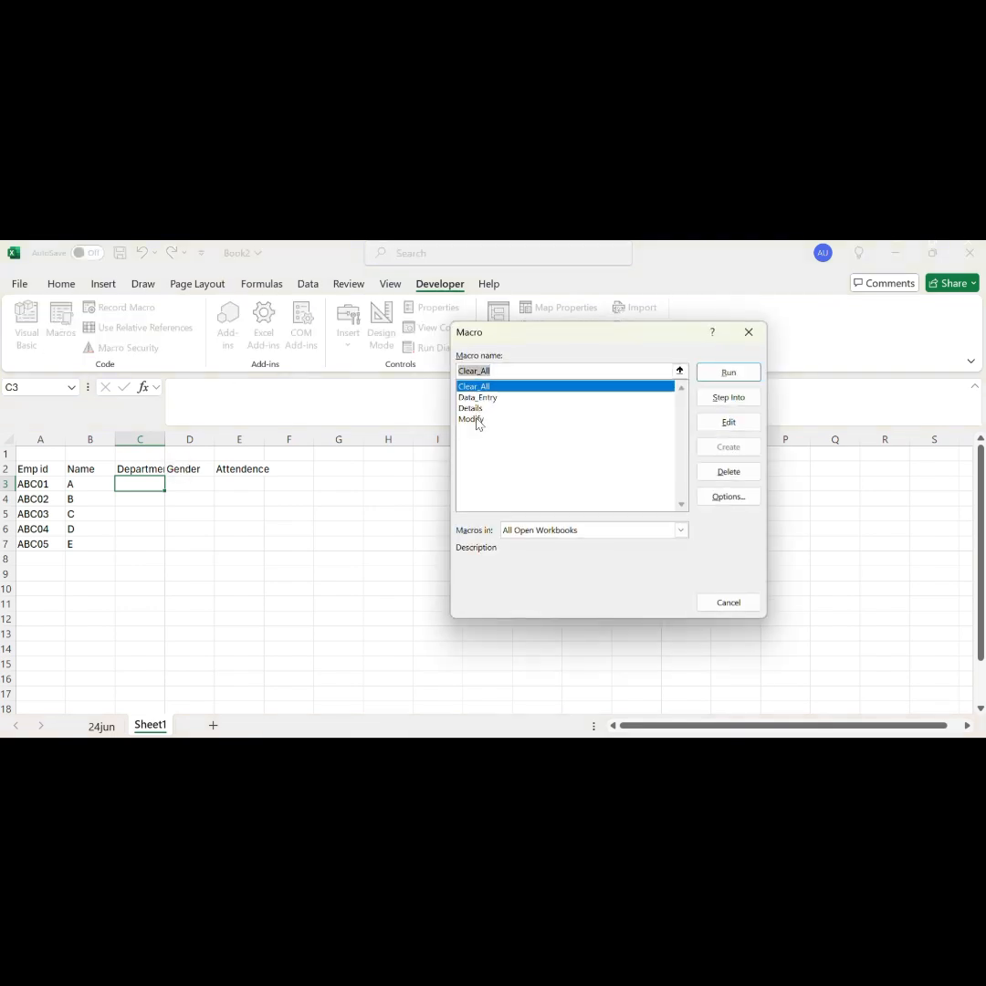
pyautogui.click(478, 421)
pyautogui.click(716, 372)
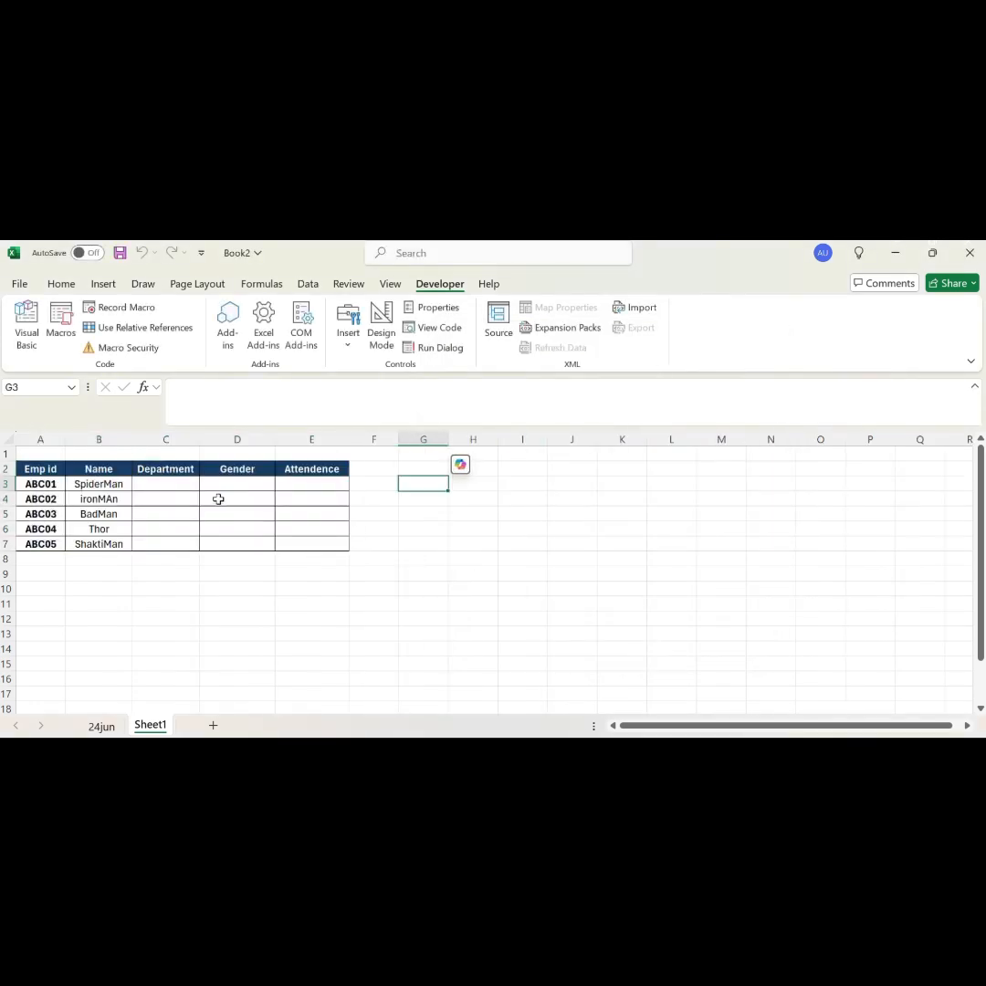
# Step: Run the Details macro on Sheet1 to fill in the Department, Gender and Attendence columns
pyautogui.click(51, 336)
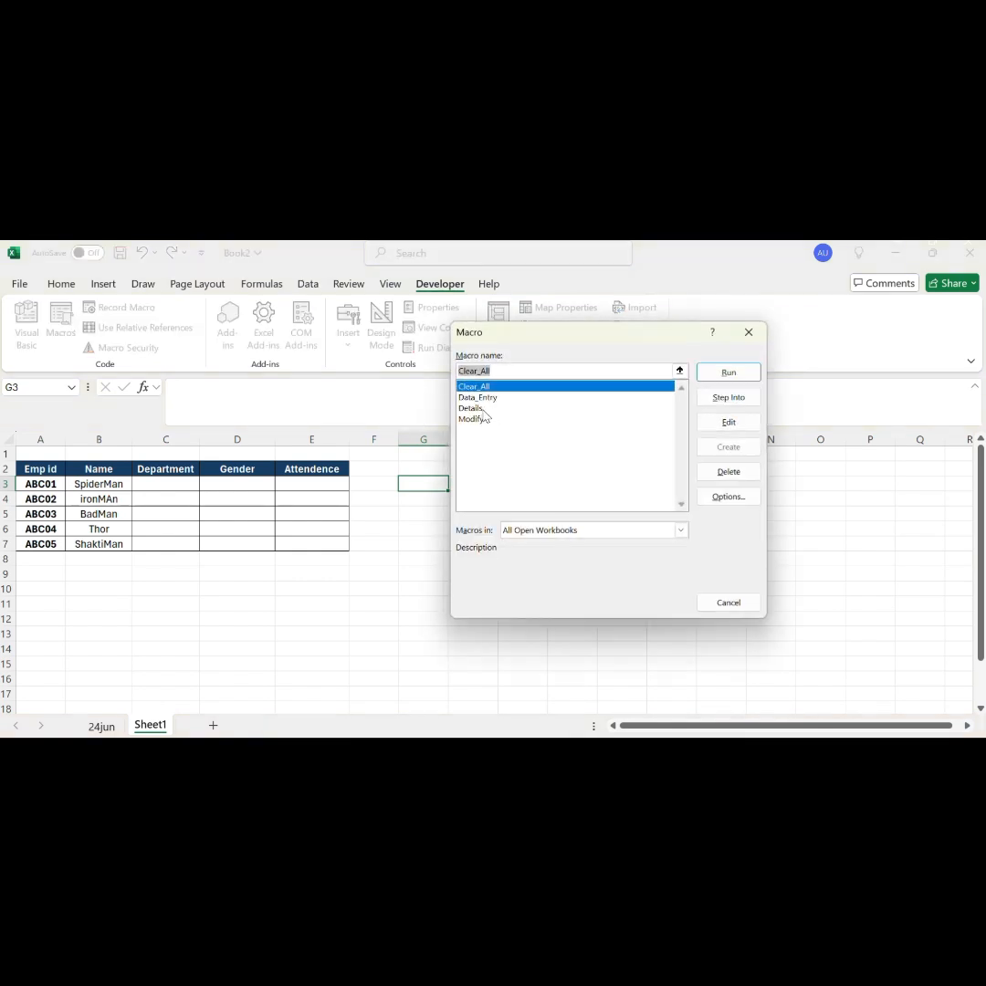
pyautogui.click(481, 409)
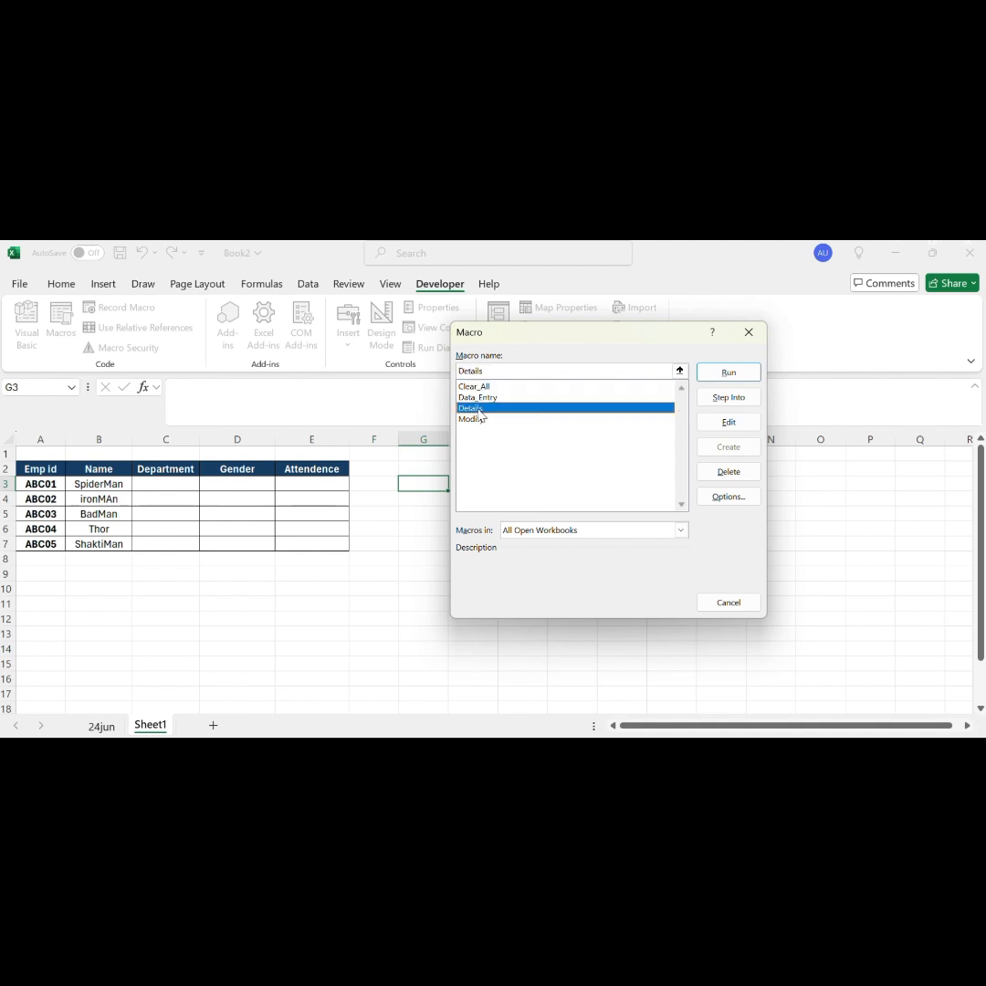
pyautogui.click(741, 377)
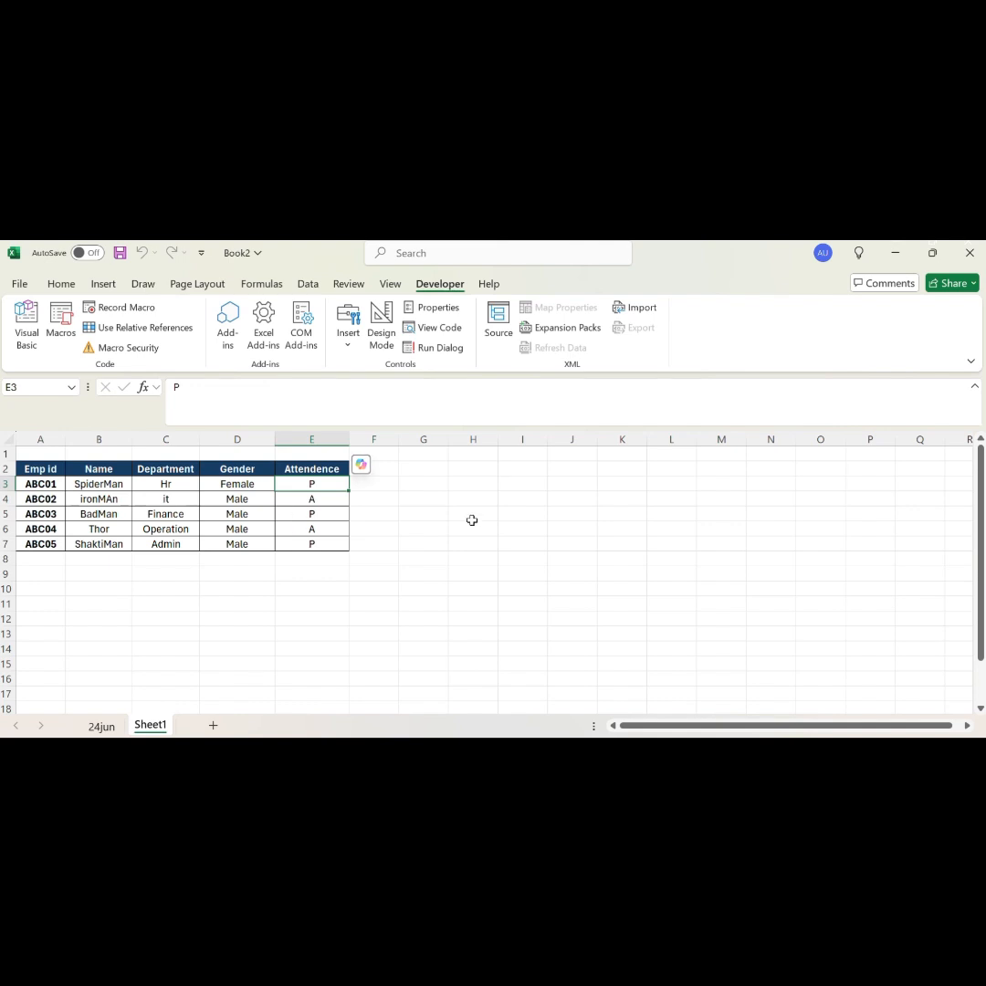
# Step: Run the Clear_All macro on Sheet1 to empty the Attendence column
pyautogui.click(60, 334)
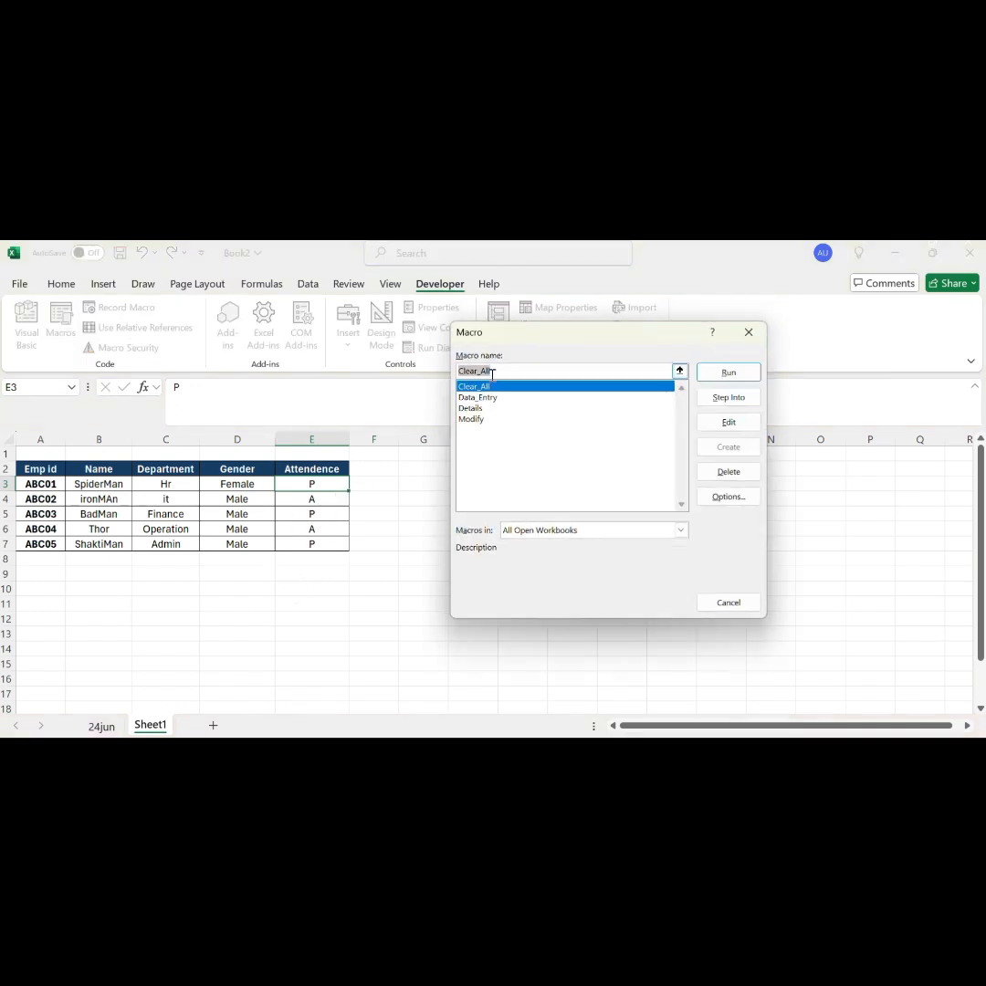
pyautogui.click(506, 410)
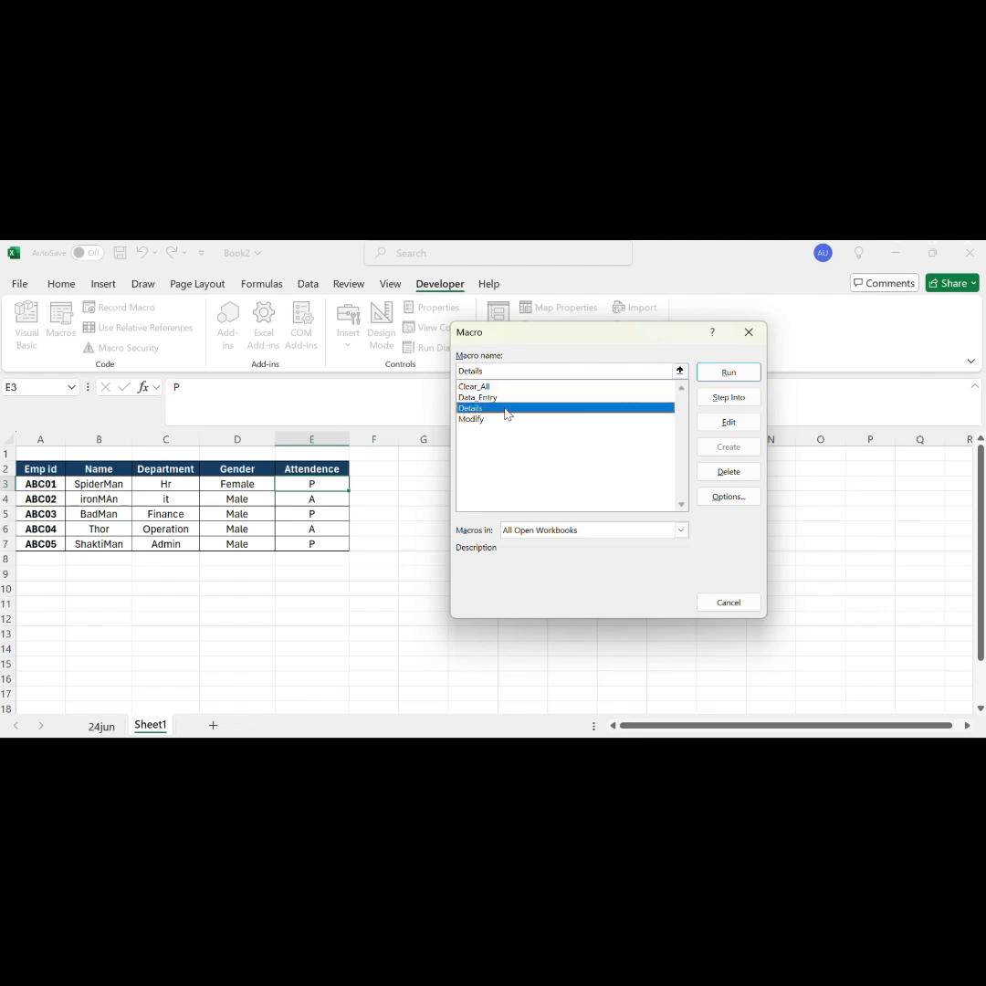
pyautogui.click(487, 387)
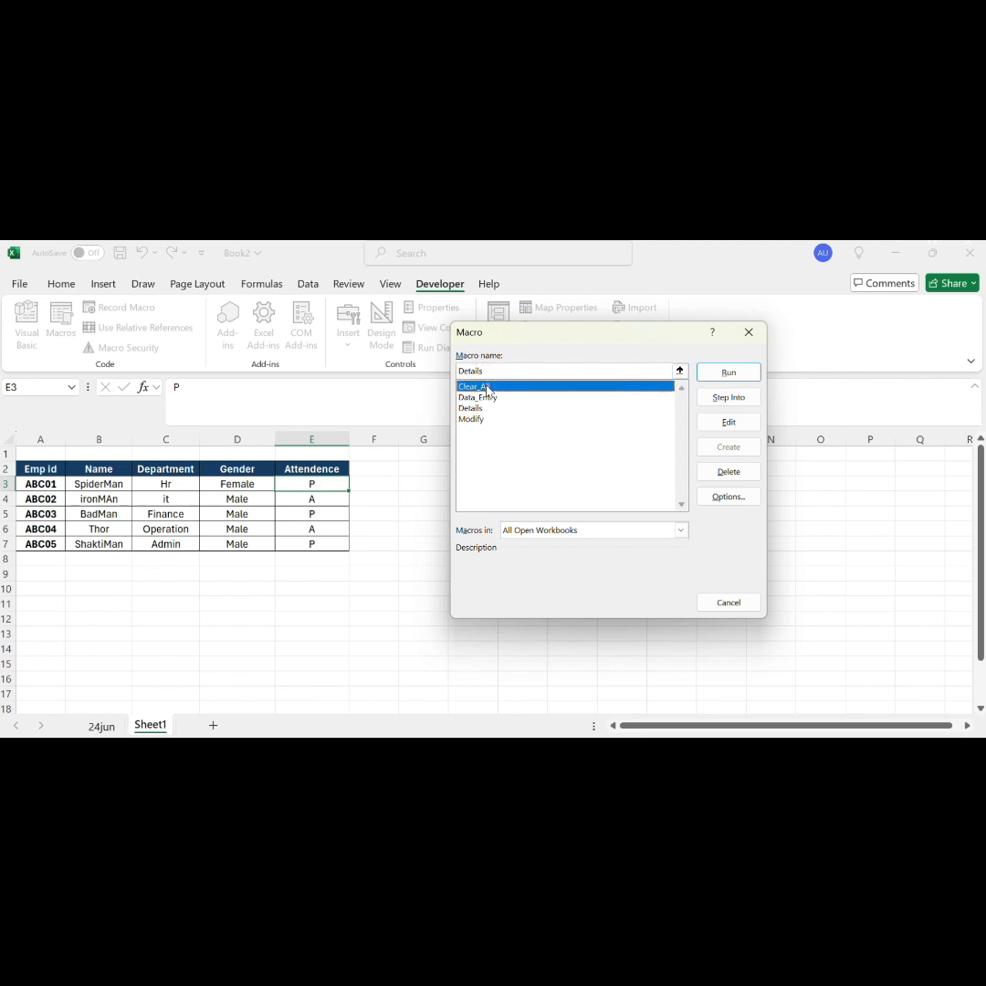
pyautogui.click(729, 375)
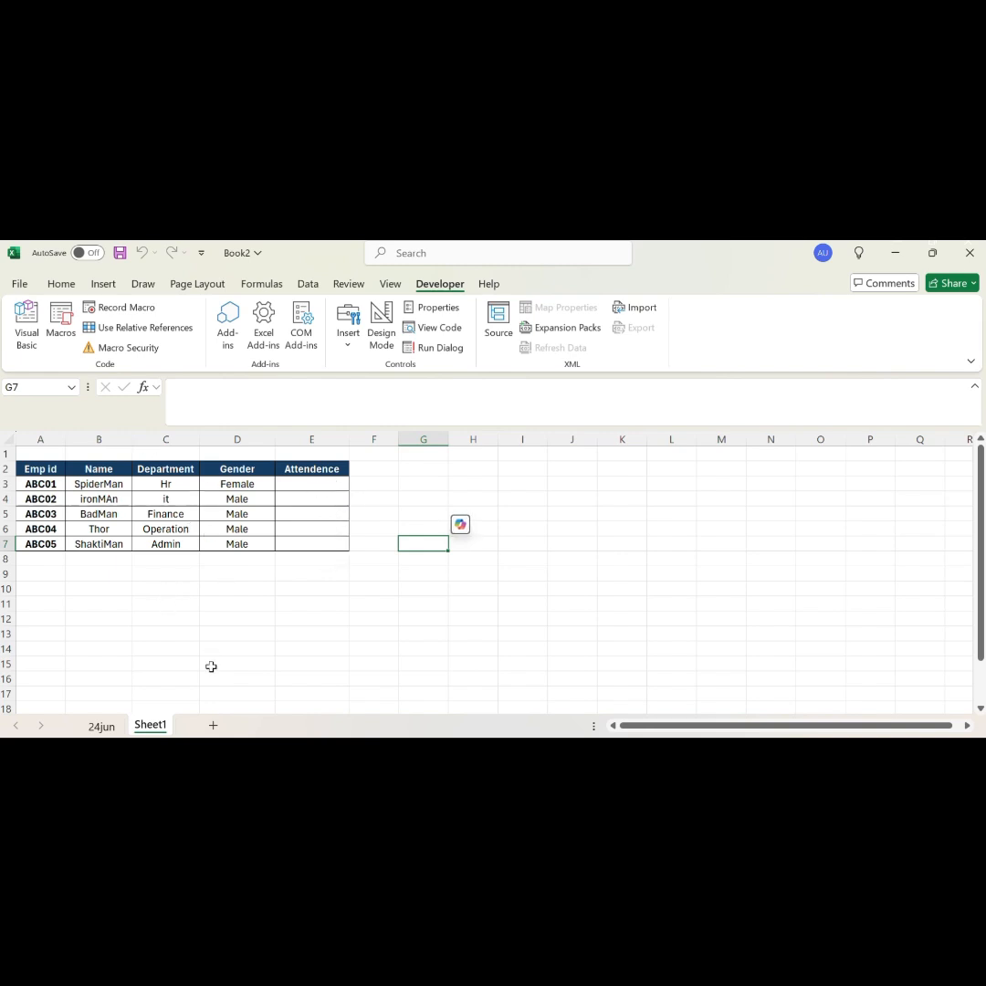
# Step: Add a new worksheet and fill it with the employee table by running the Modify and Details macros
pyautogui.click(215, 725)
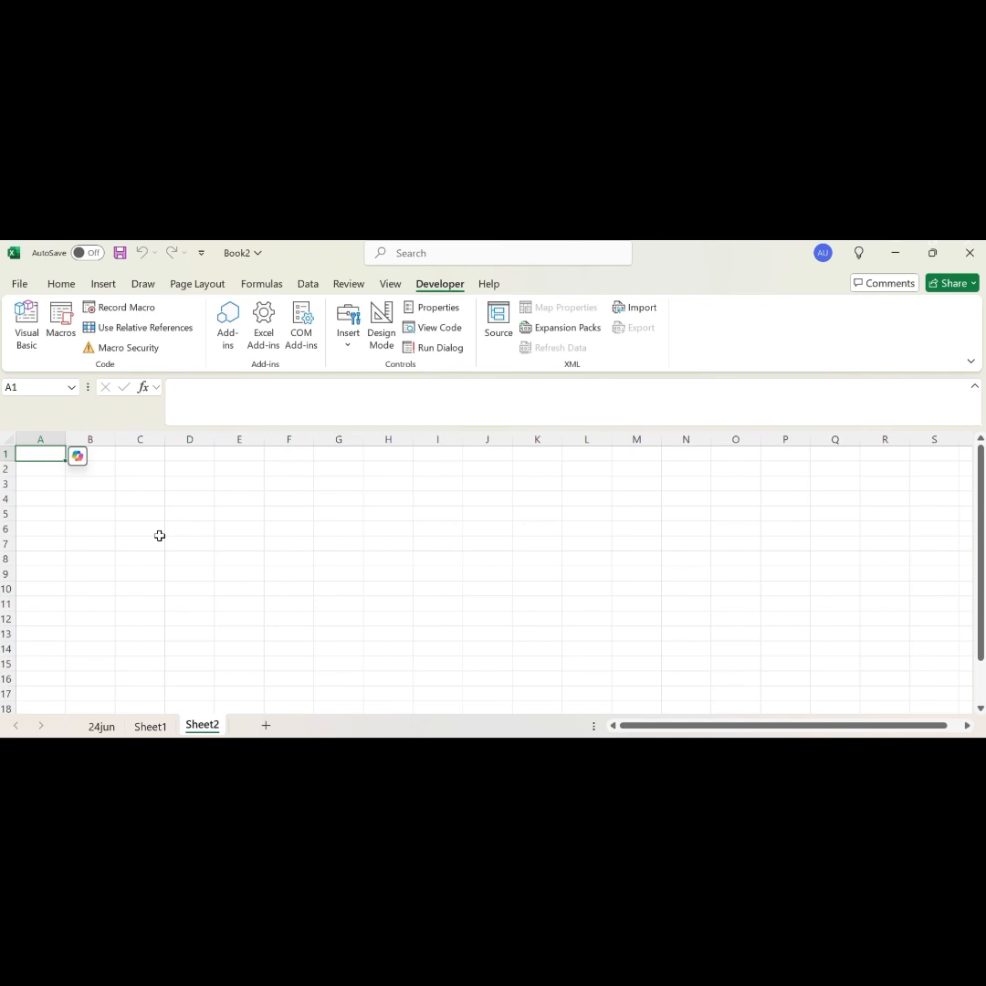
pyautogui.hotkey('ctrl', 'm')
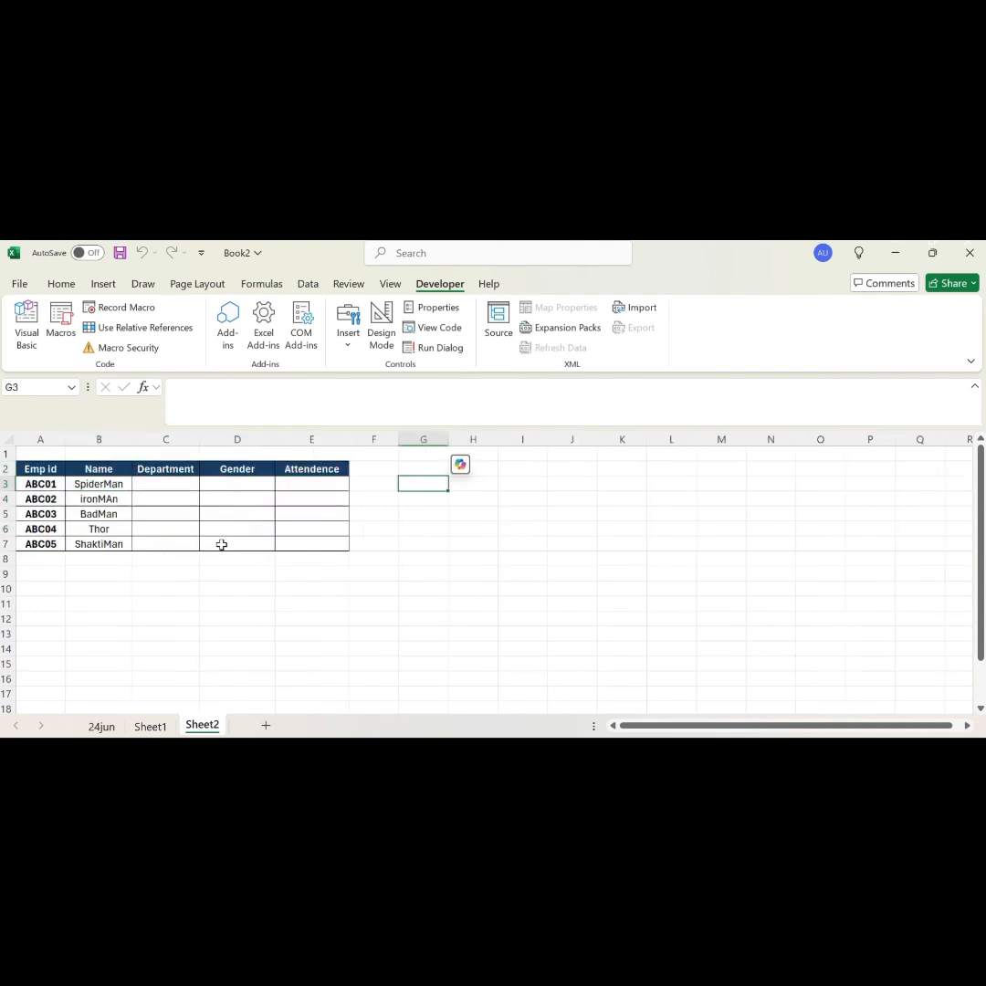
pyautogui.click(66, 328)
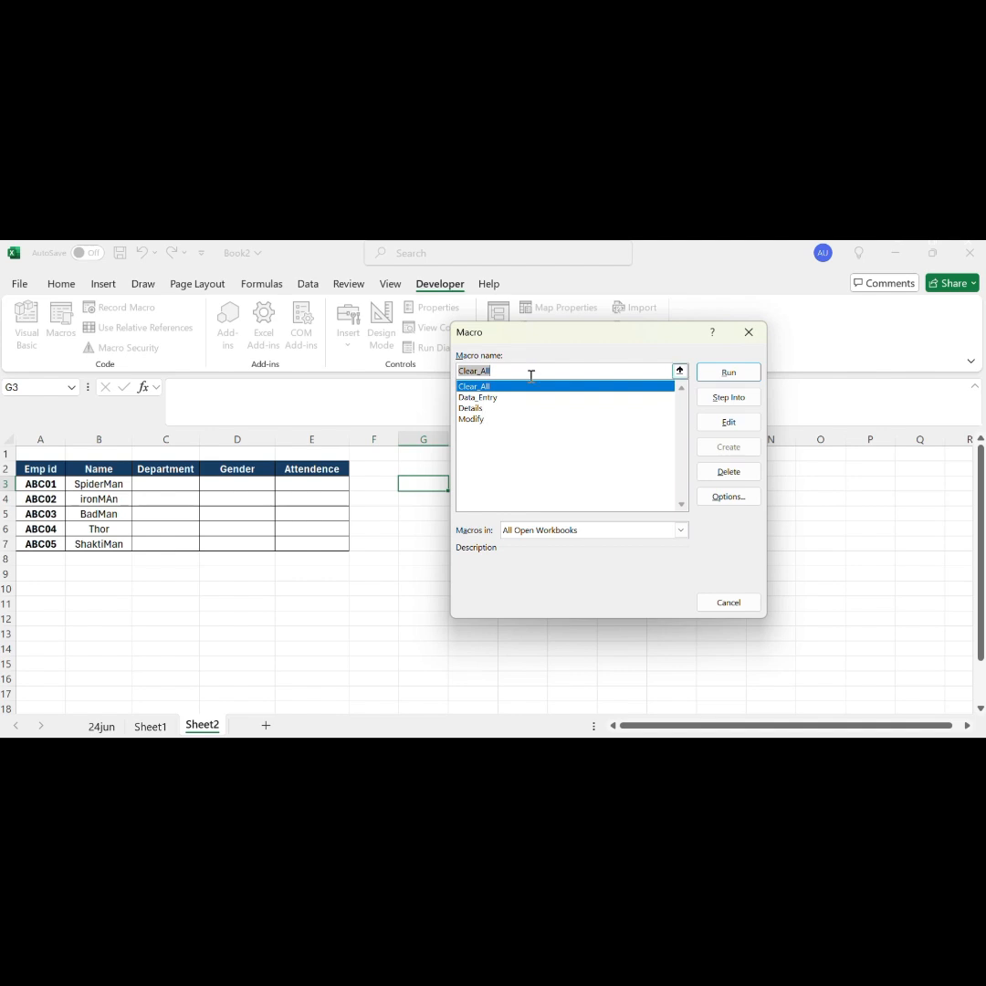
pyautogui.click(473, 409)
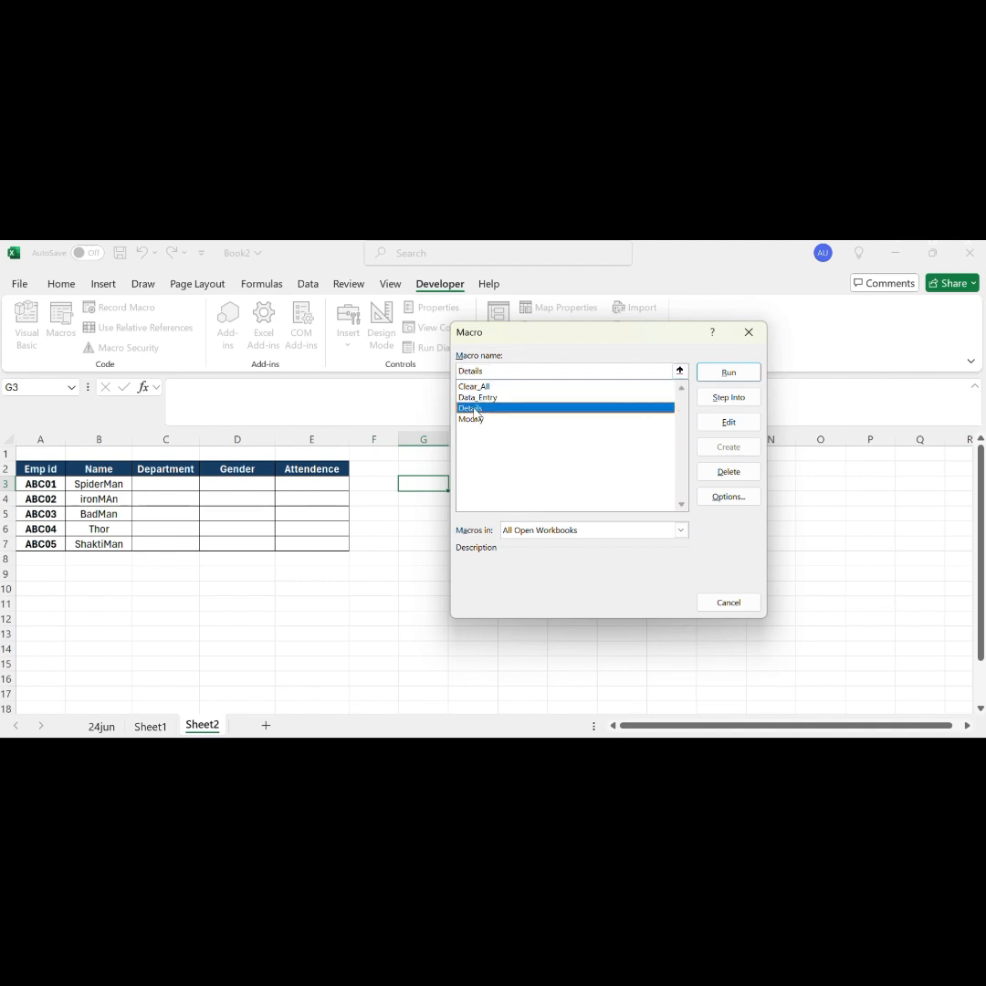
pyautogui.click(729, 373)
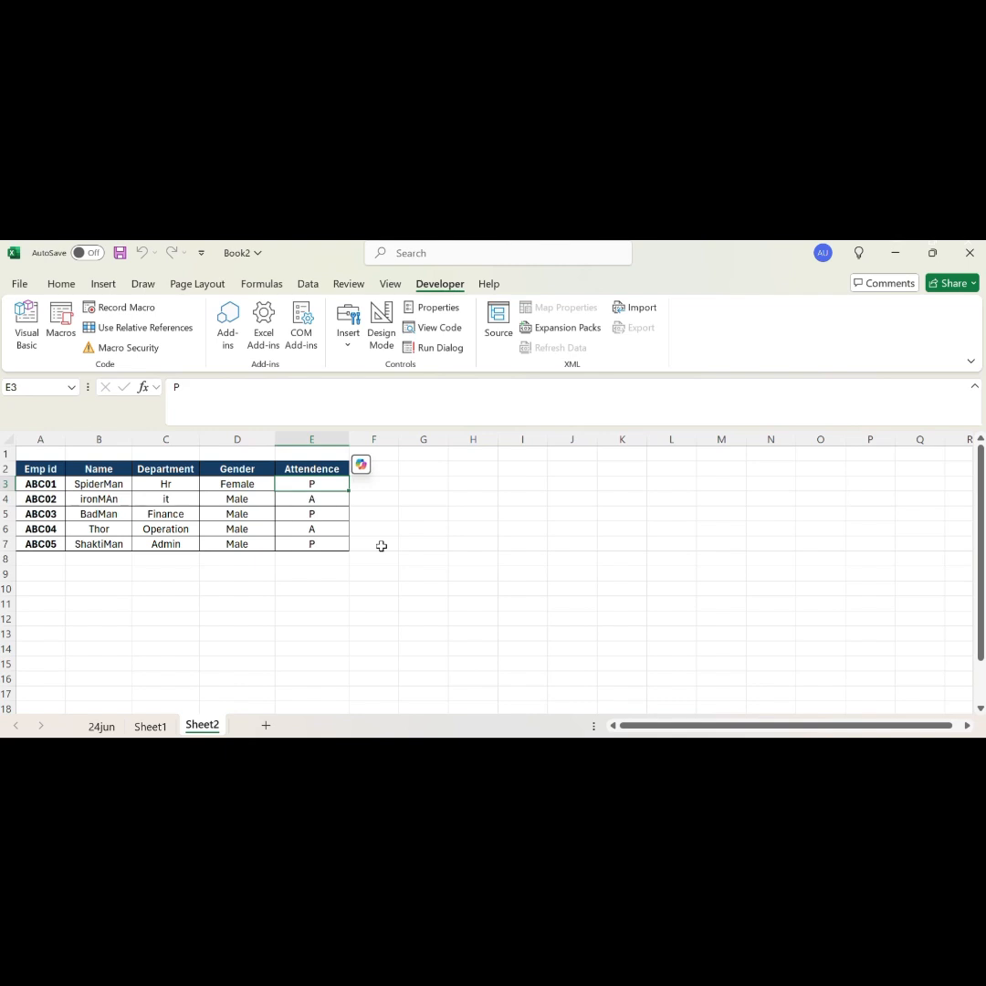
# Step: Run the Clear_All macro on Sheet2 to empty its Attendence column
pyautogui.hotkey('ctrl', 'k')
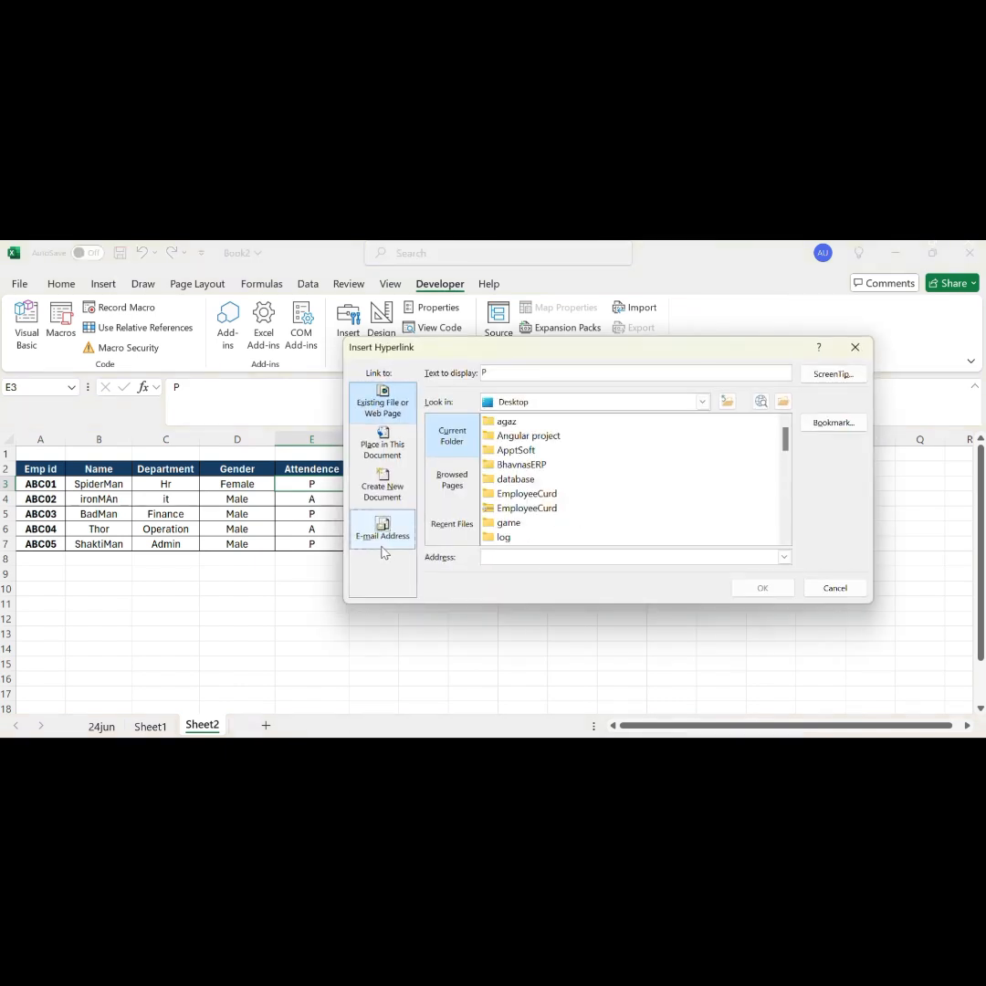
pyautogui.click(855, 347)
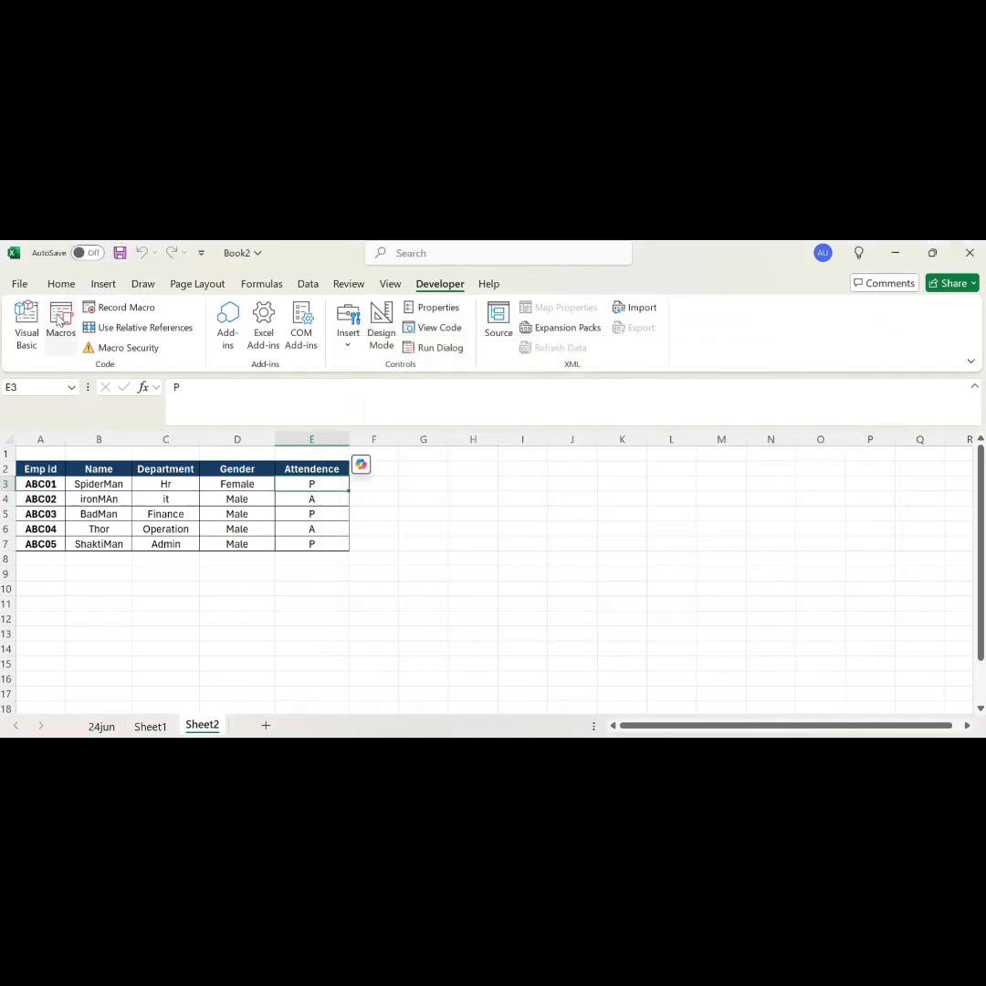
pyautogui.click(60, 324)
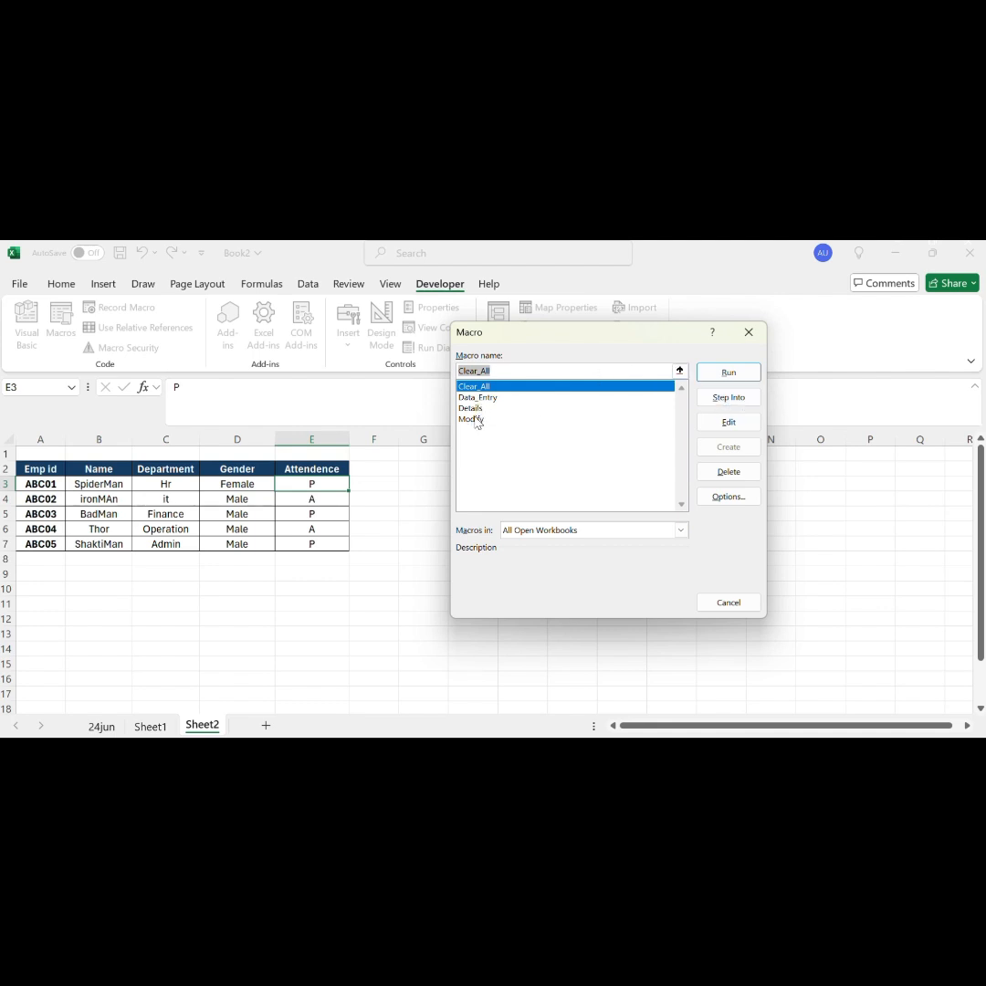
pyautogui.click(729, 373)
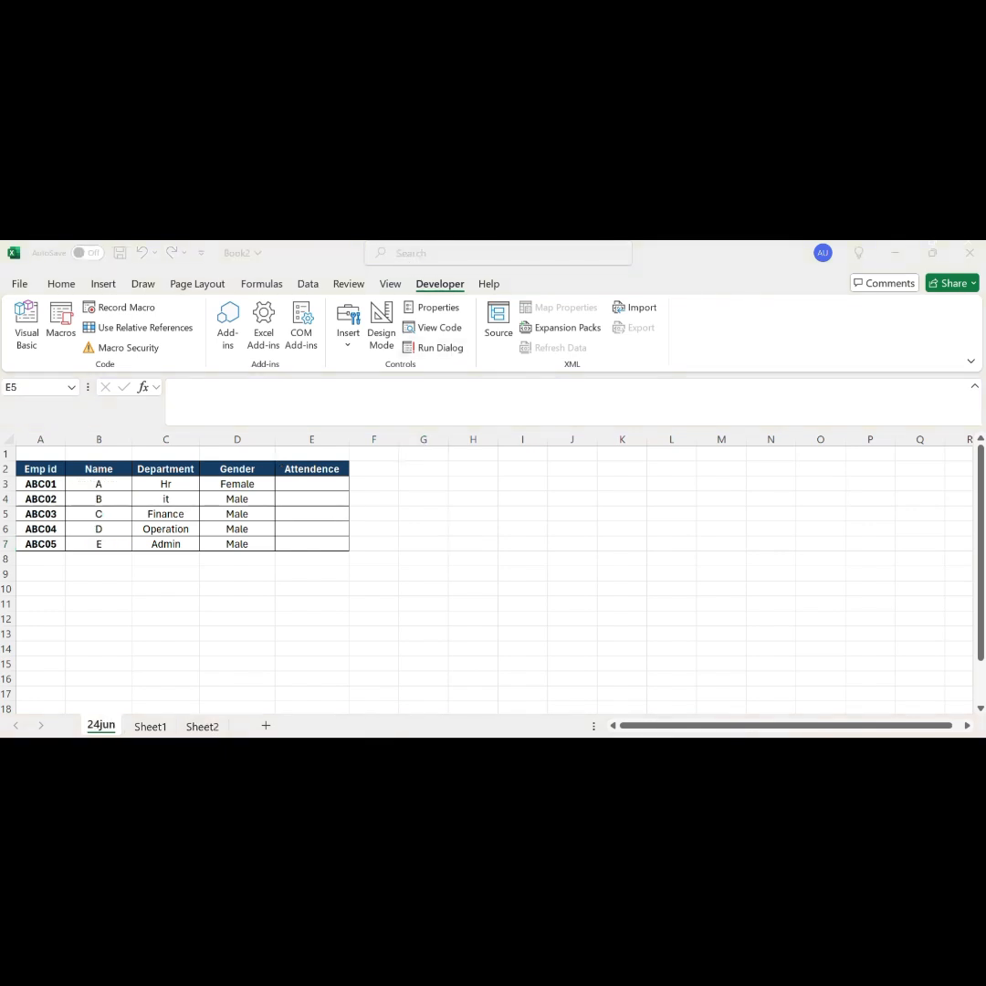
# Step: Show the 24jun sheet and save the workbook to the Desktop as an Excel Macro-Enabled Workbook (*.xlsm) named Mac
pyautogui.click(110, 730)
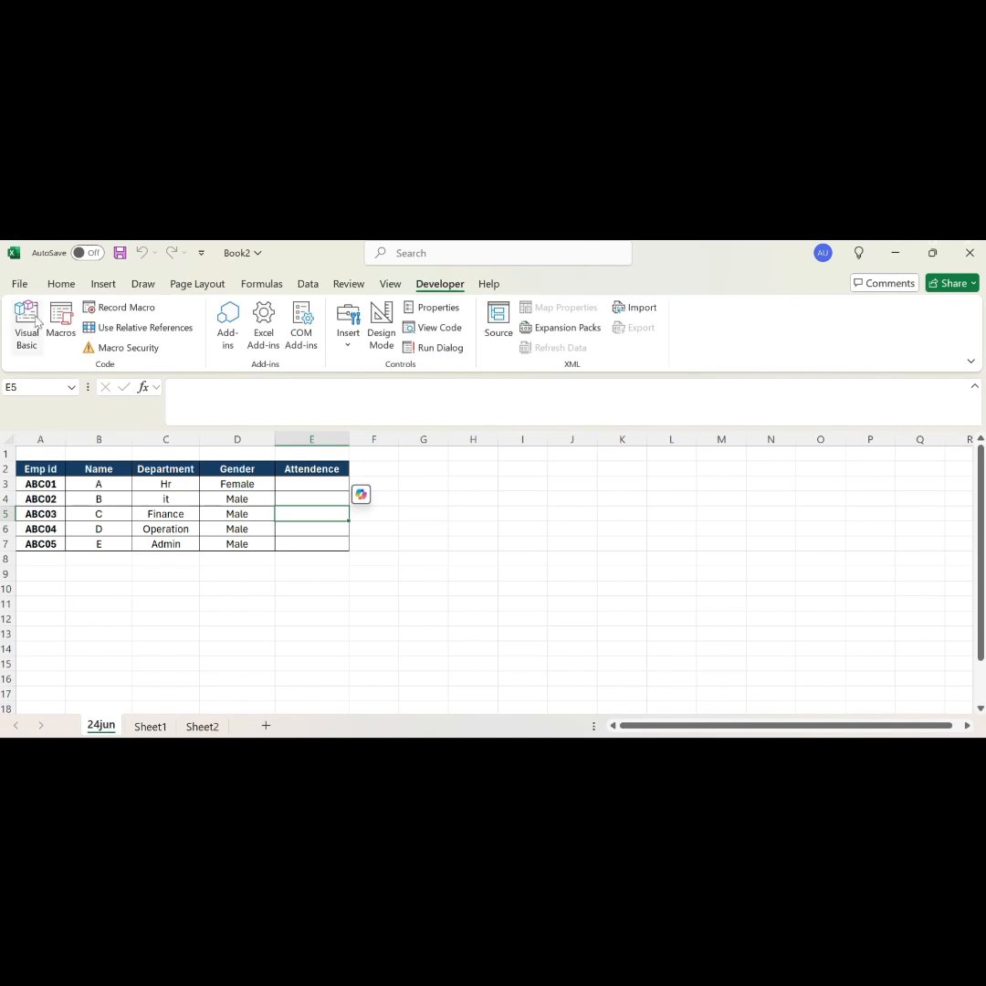
pyautogui.click(20, 283)
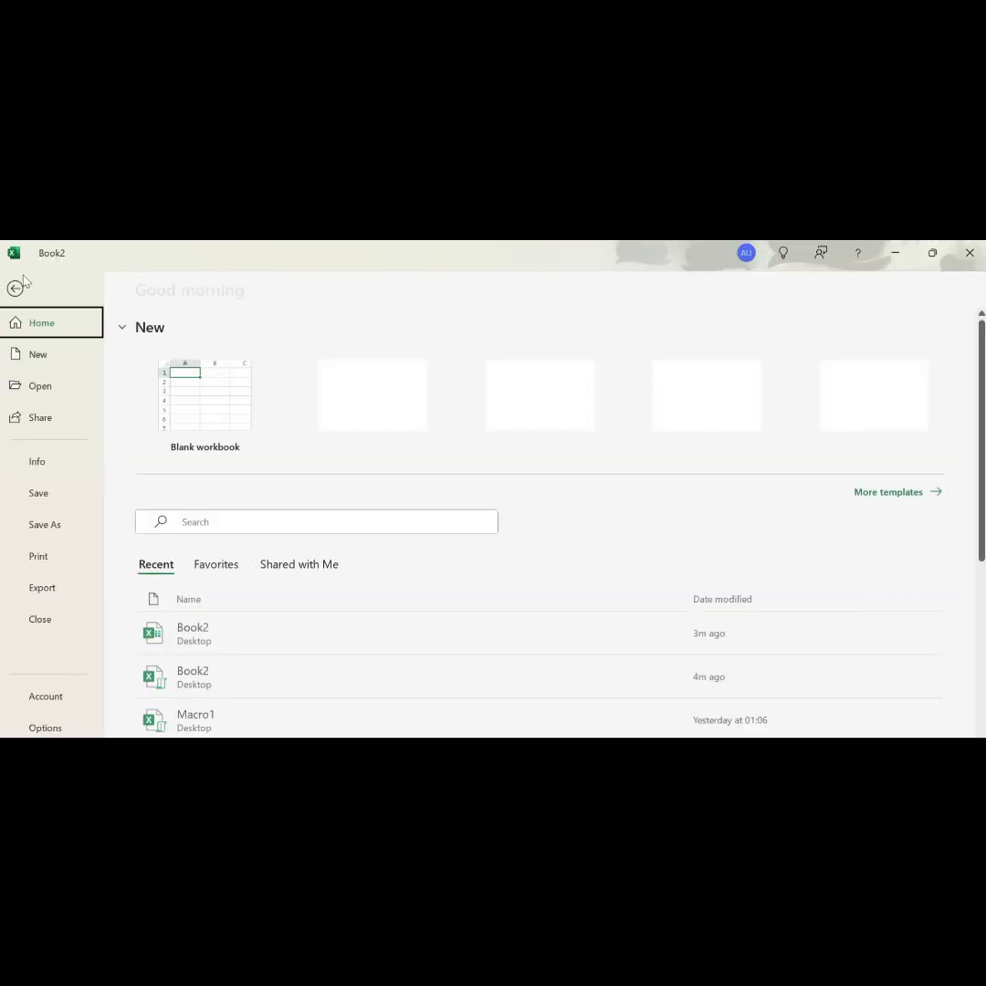
pyautogui.click(52, 528)
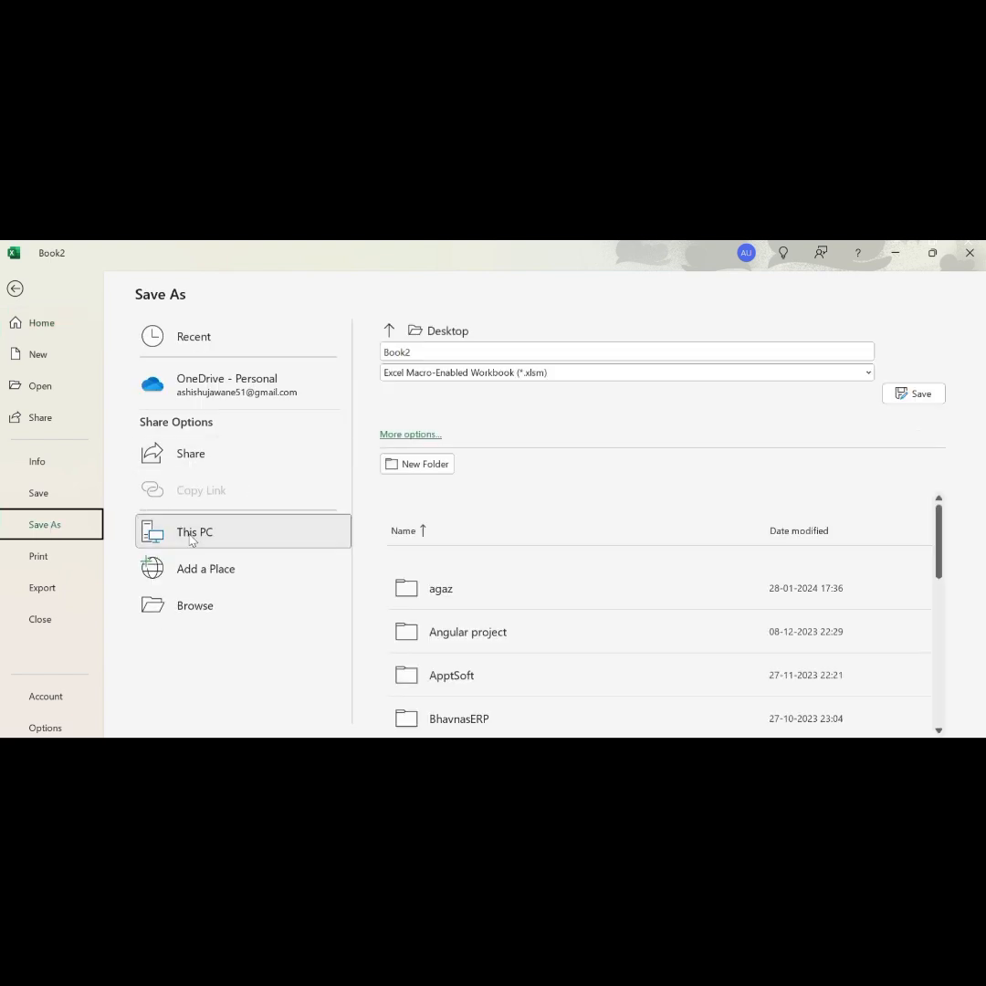
pyautogui.click(192, 539)
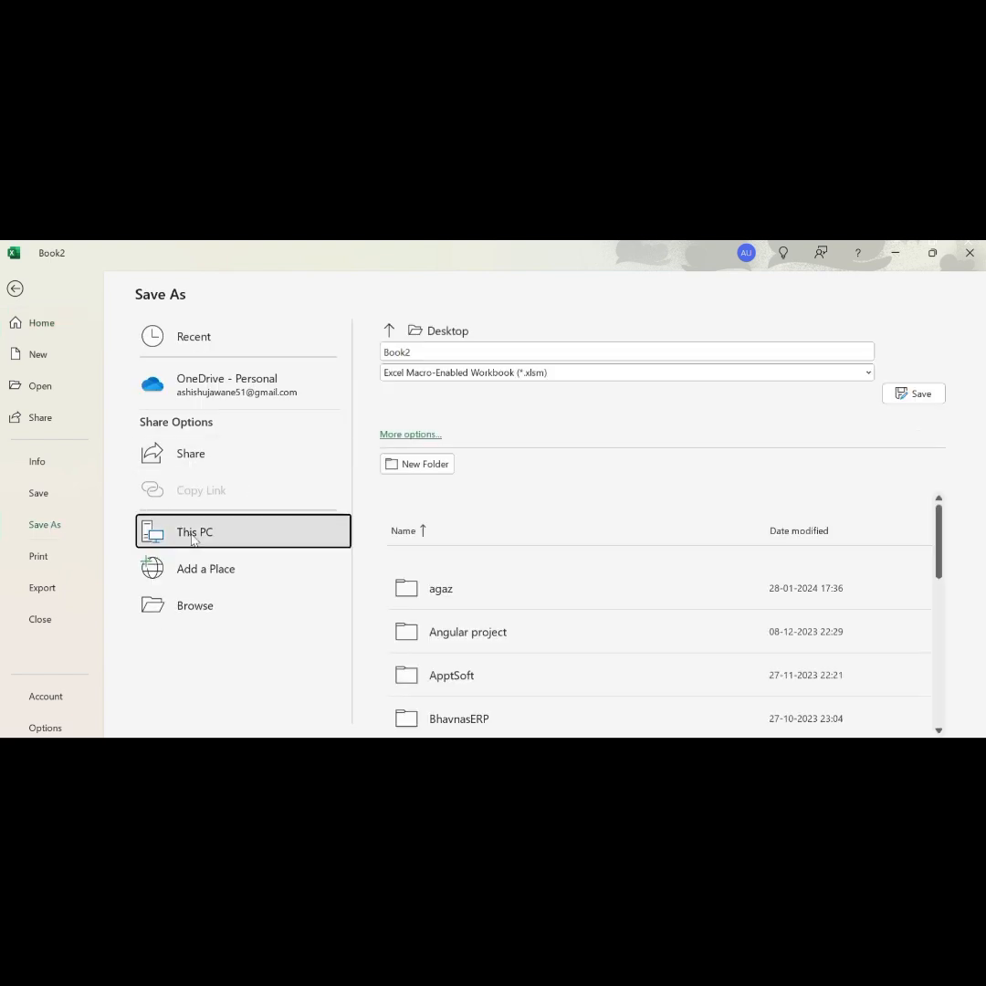
pyautogui.click(390, 332)
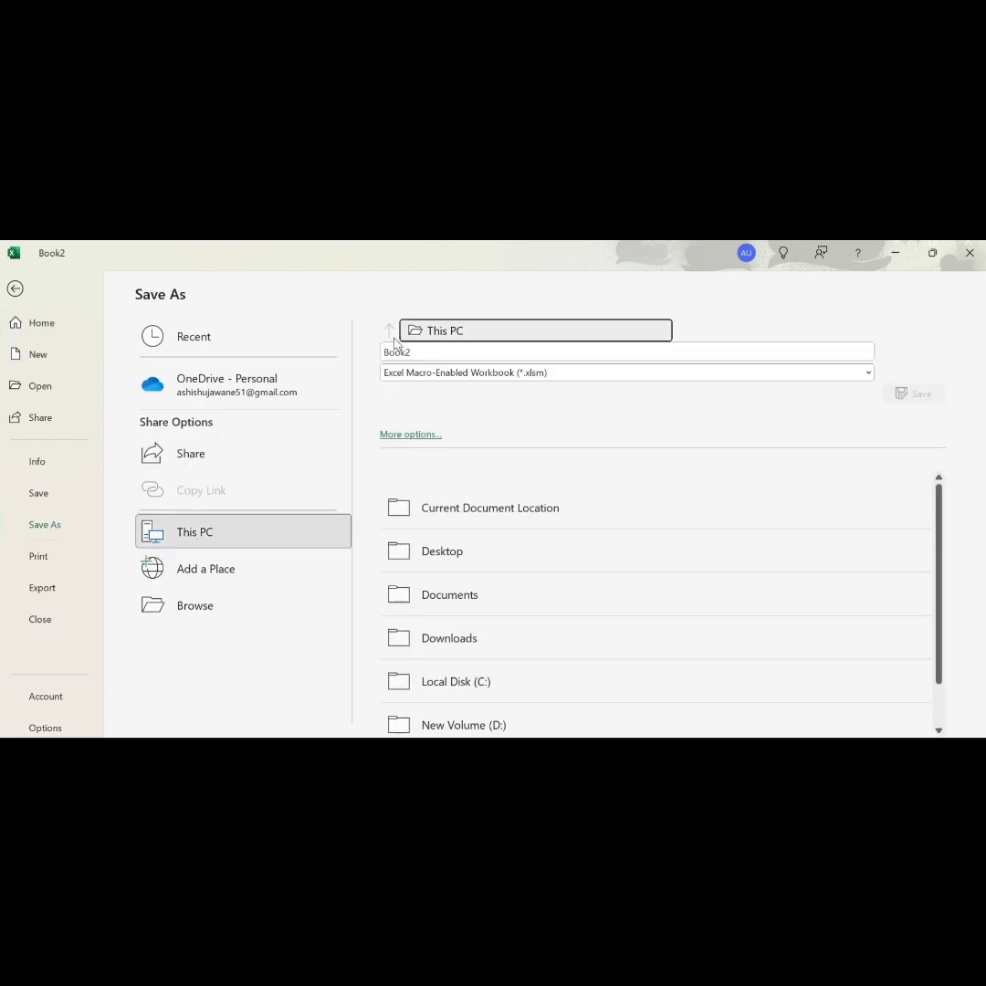
pyautogui.click(451, 551)
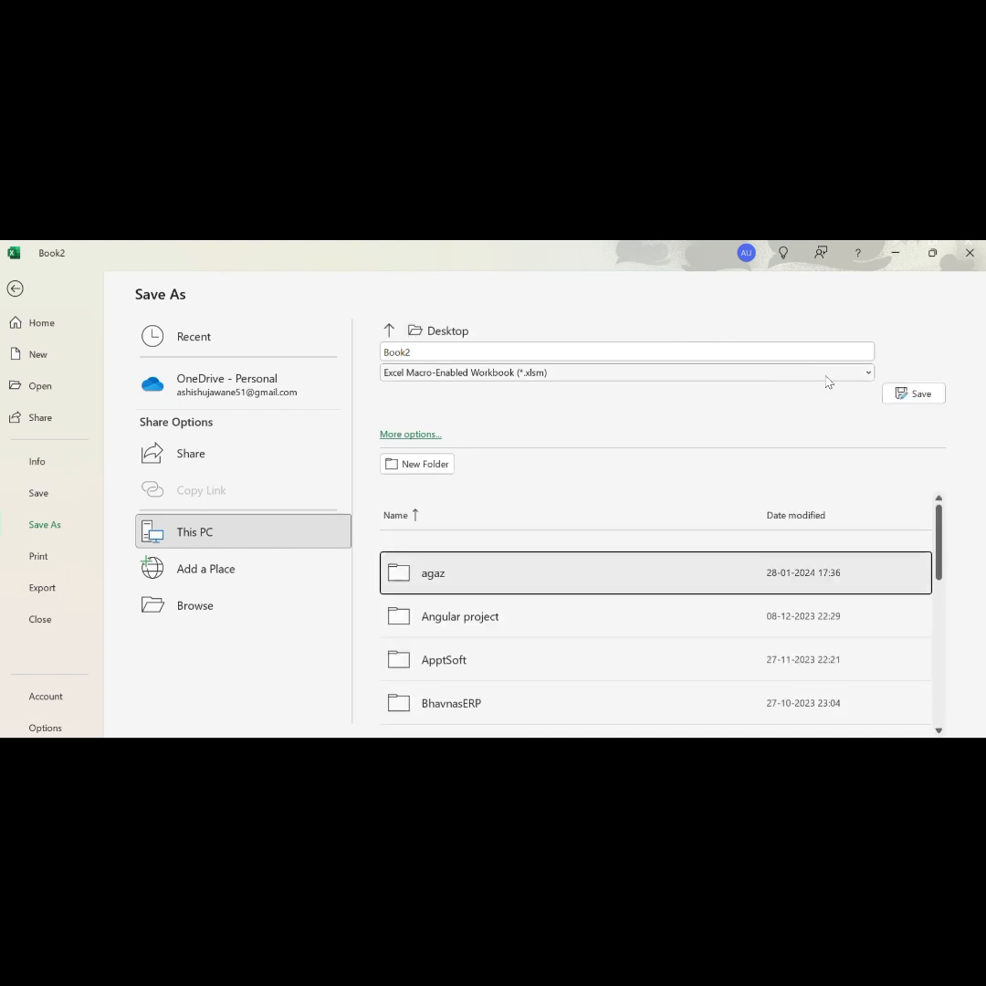
pyautogui.click(859, 373)
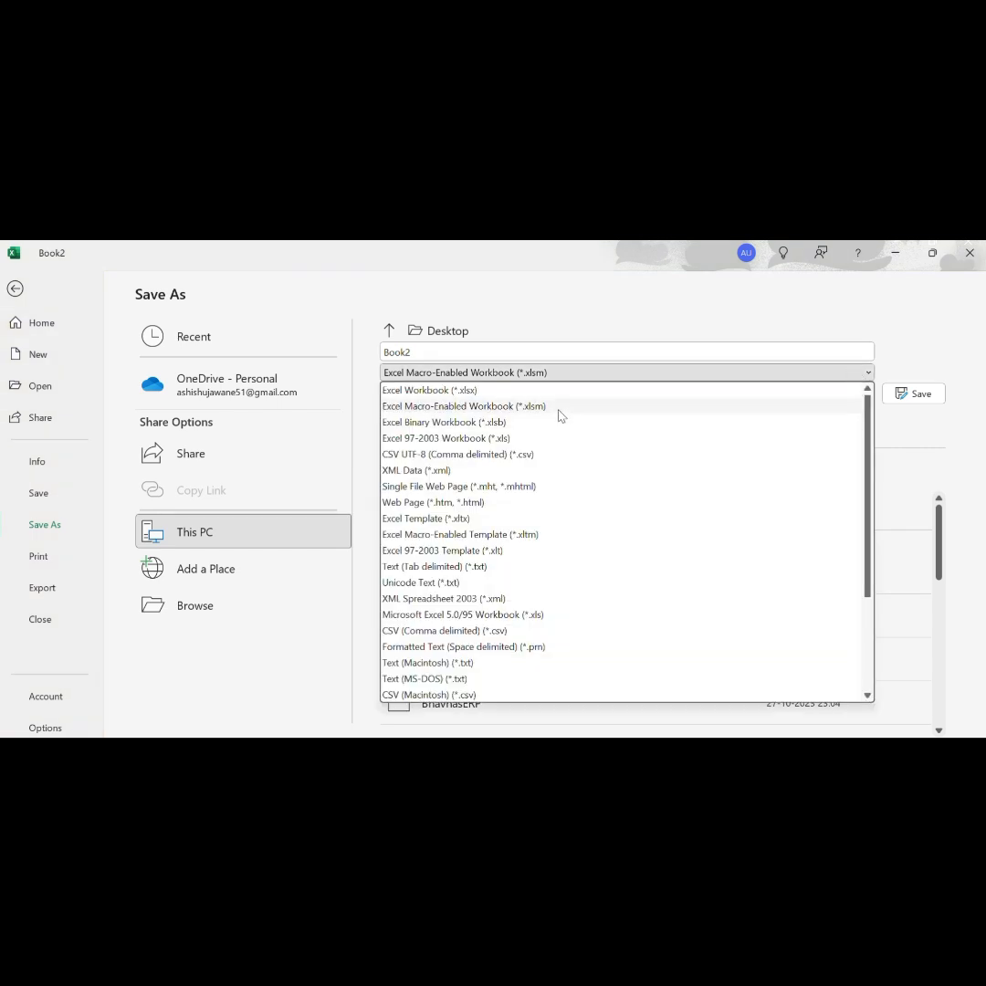
pyautogui.click(479, 411)
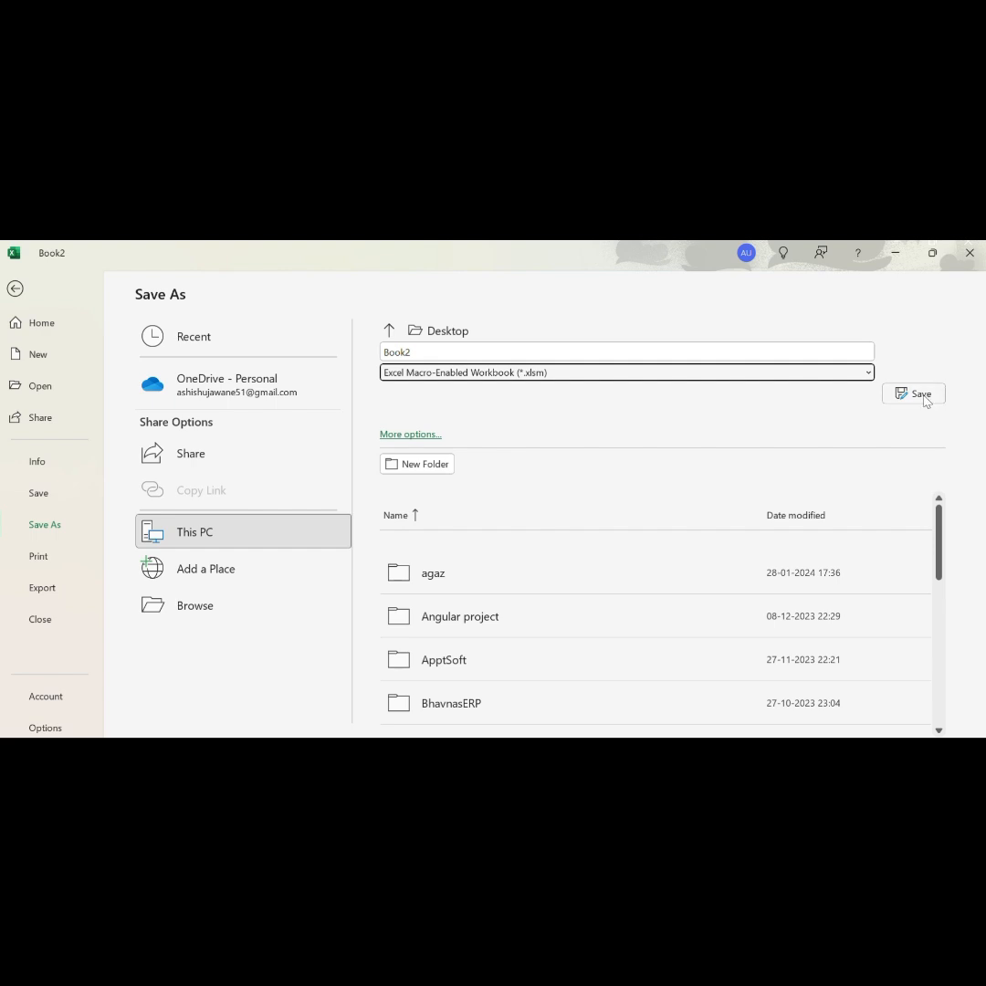
pyautogui.click(615, 355)
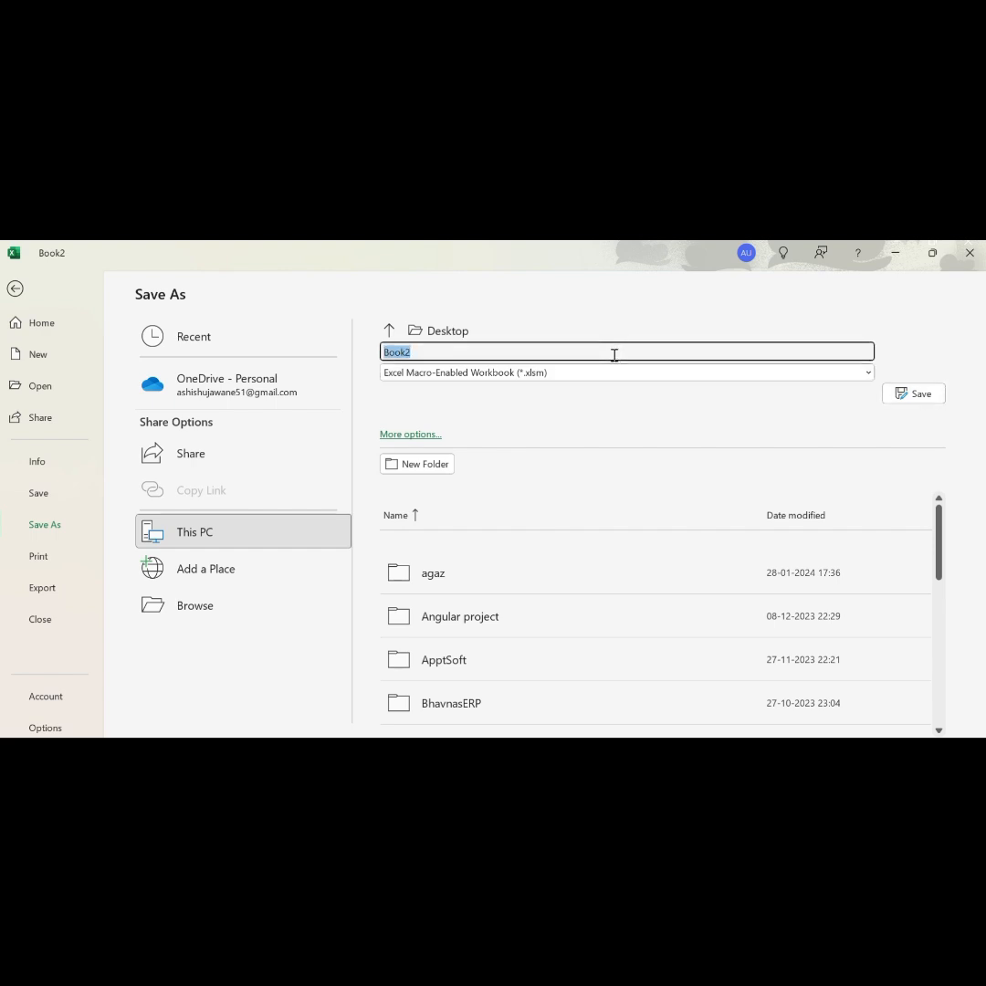
pyautogui.press('BackSpace')
pyautogui.write('Ma')
pyautogui.click(918, 394)
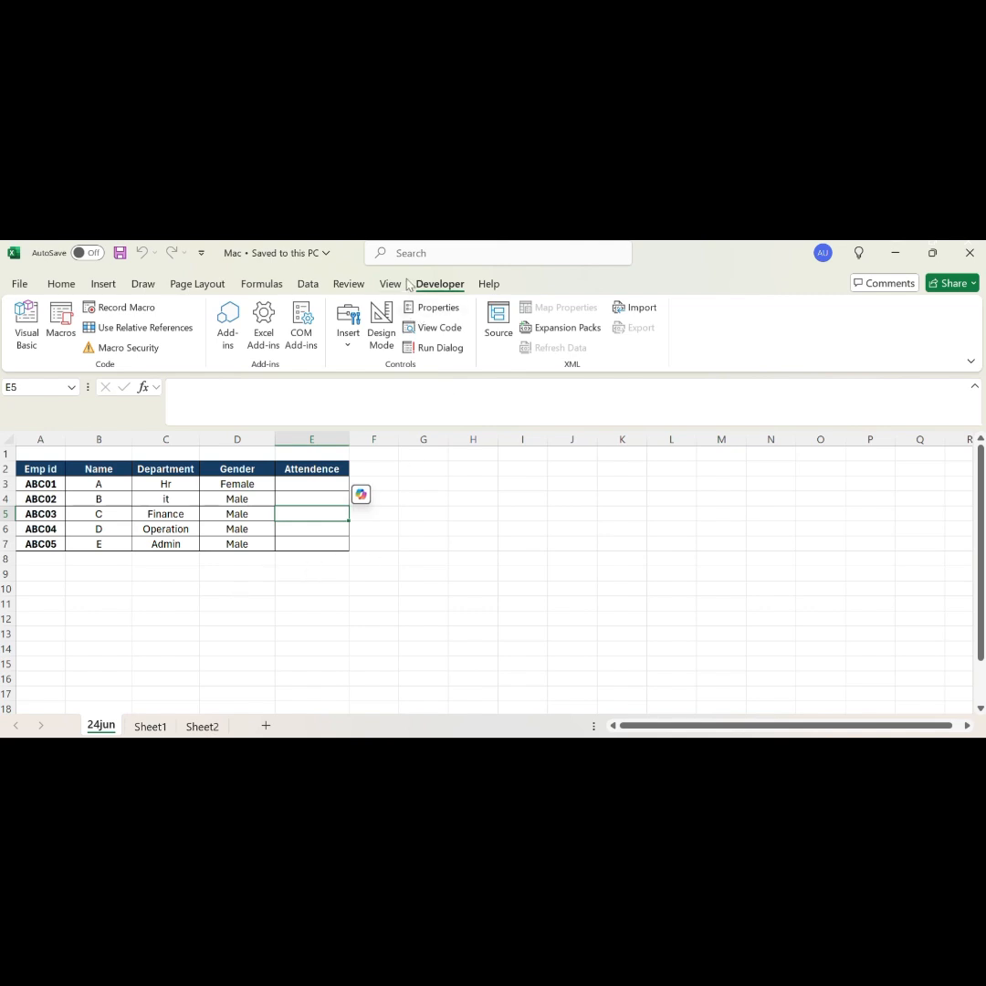
pyautogui.hotkey('alt', 'F11')
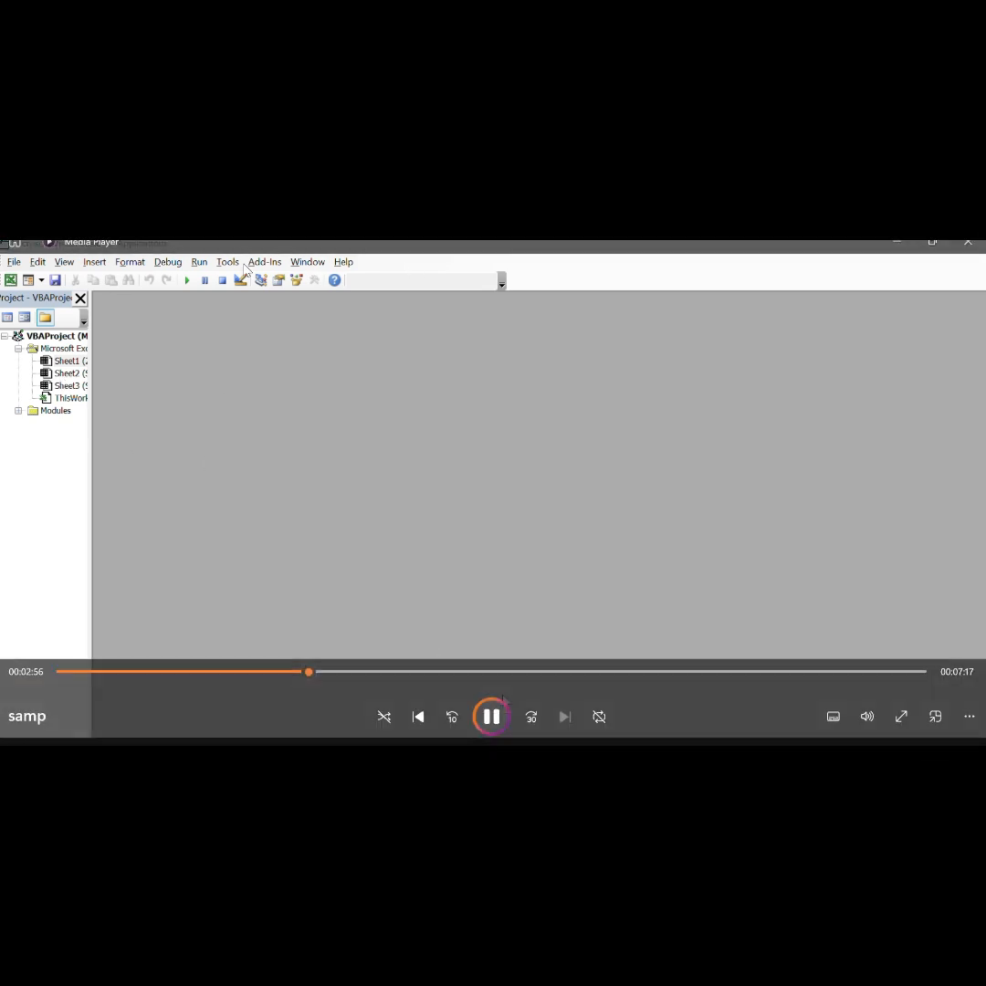
pyautogui.hotkey('alt', 'F11')
pyautogui.press('space')
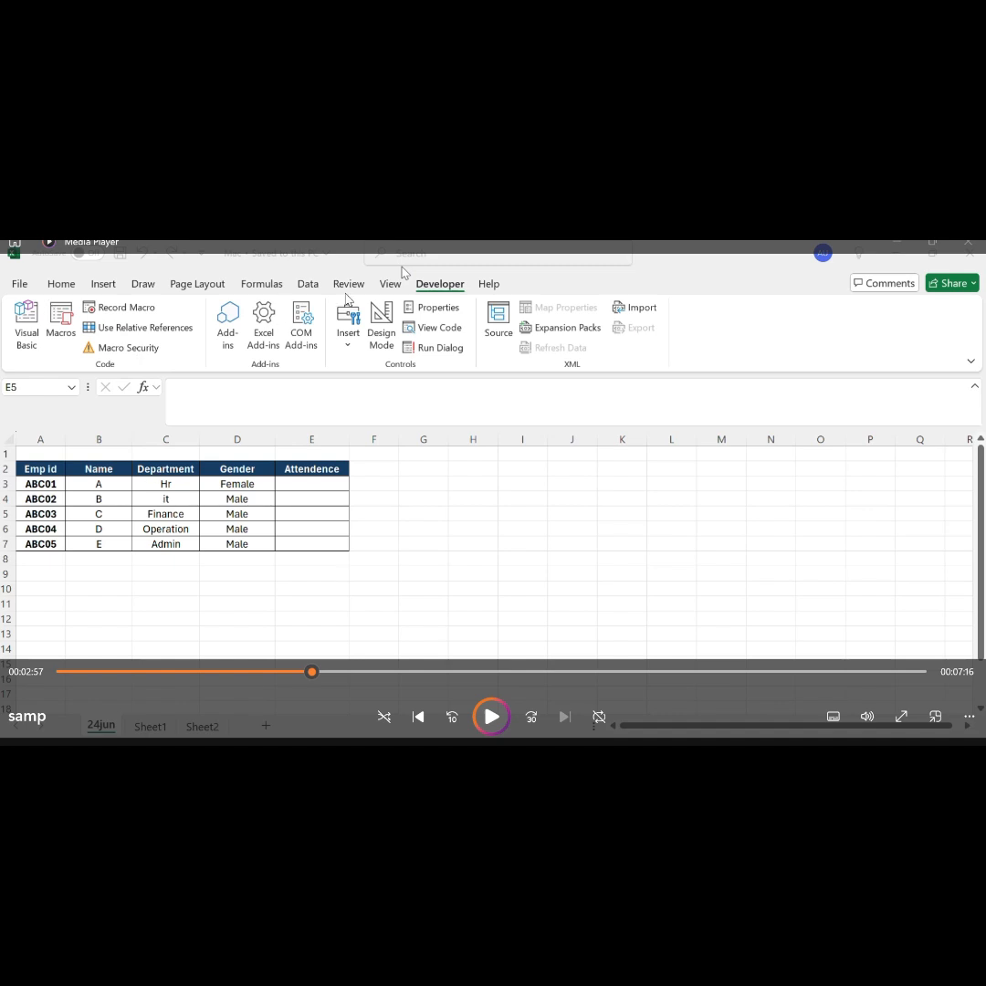
pyautogui.click(492, 717)
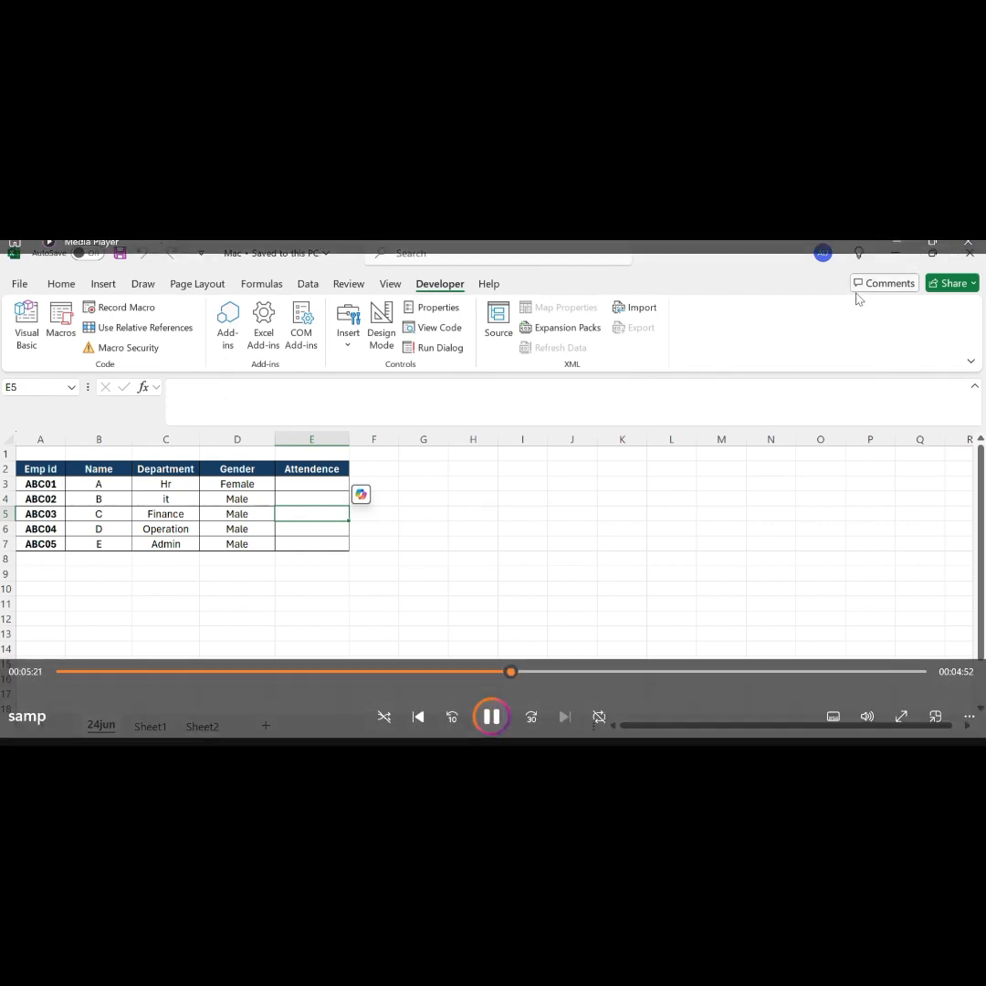
pyautogui.click(981, 260)
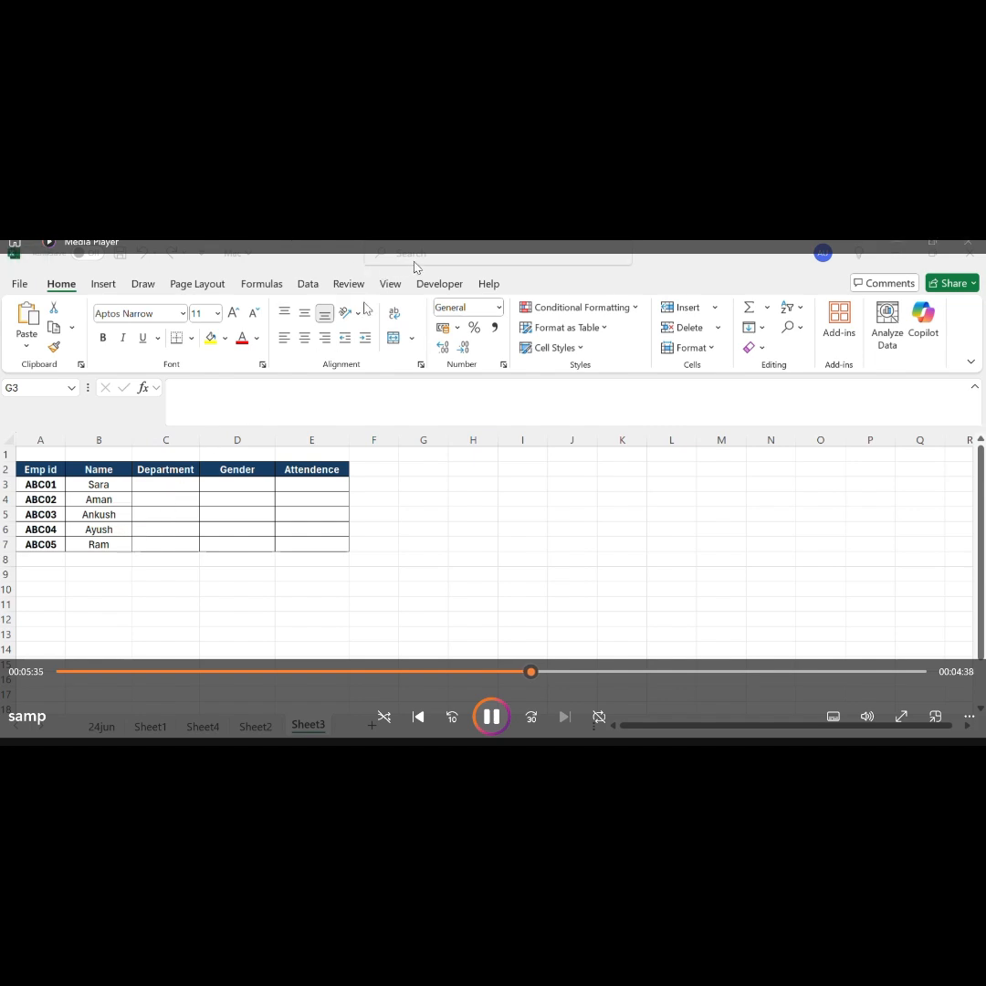
pyautogui.press('Left')
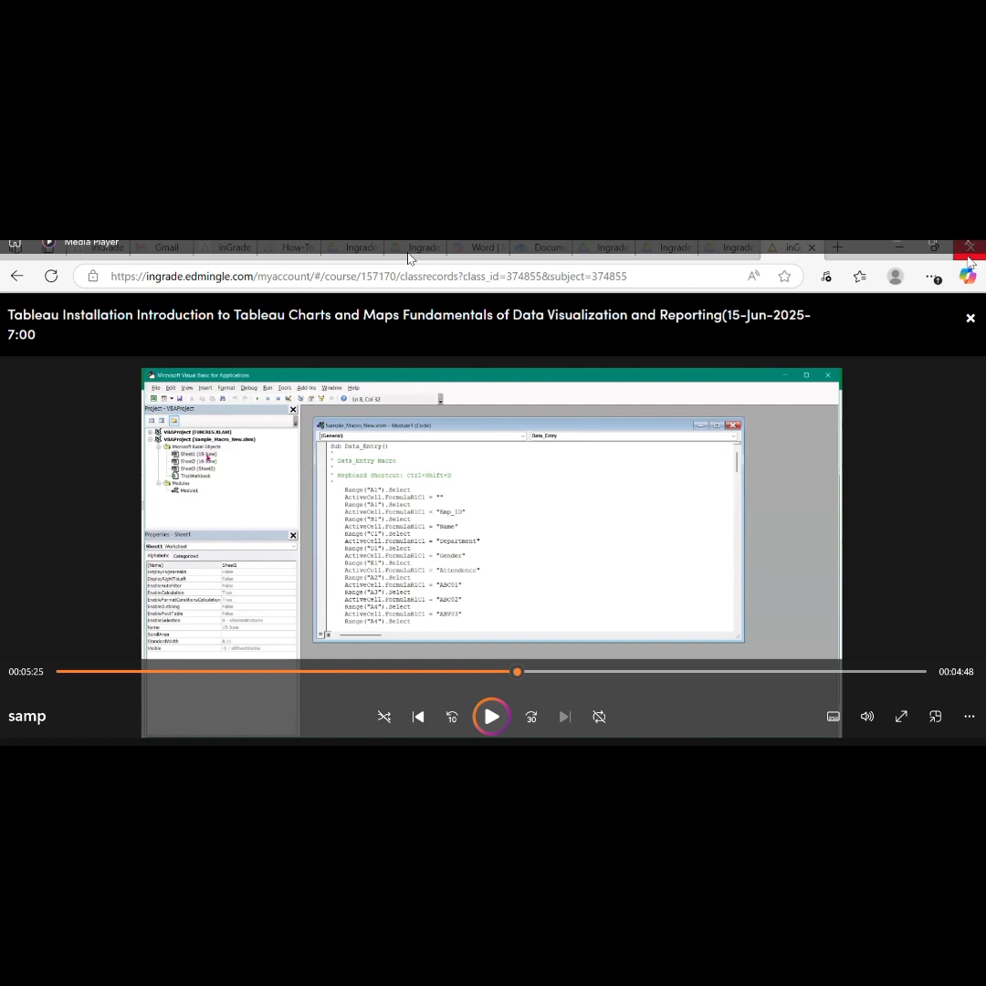
pyautogui.click(490, 717)
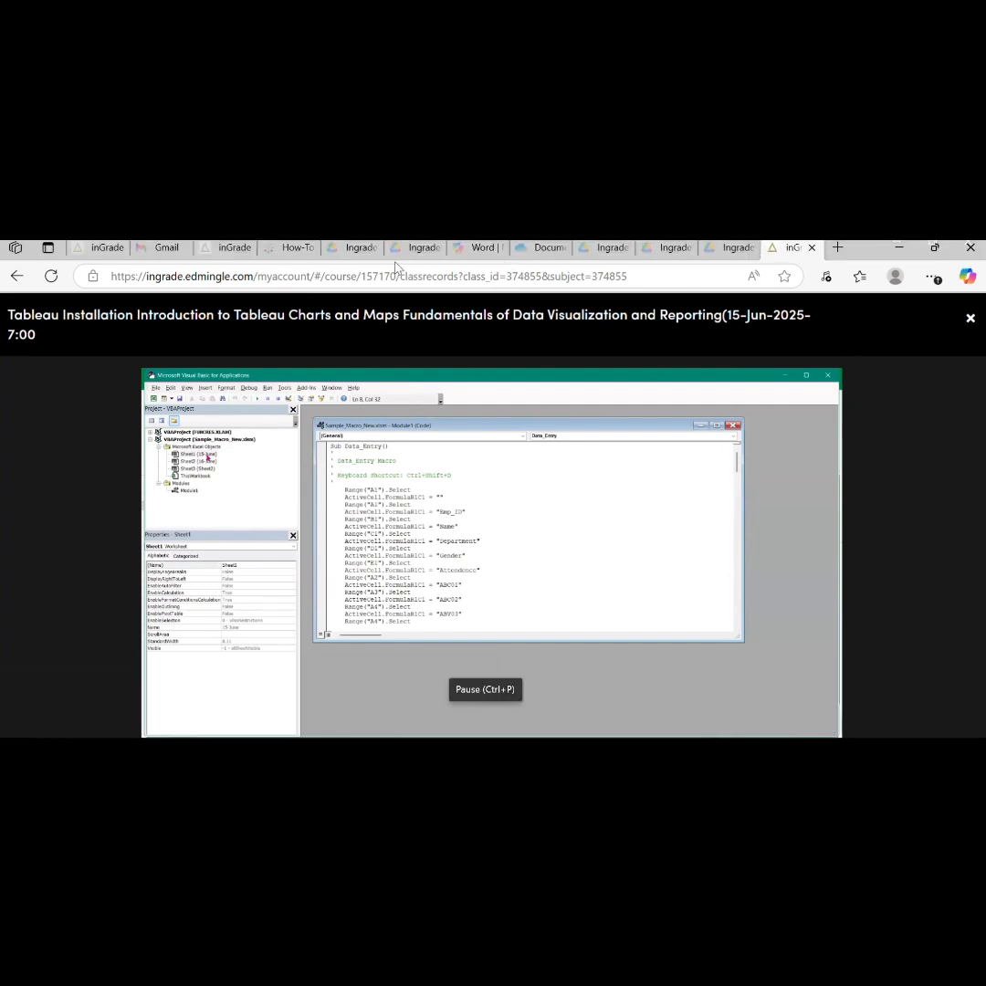
pyautogui.hotkey('alt', 'Tab')
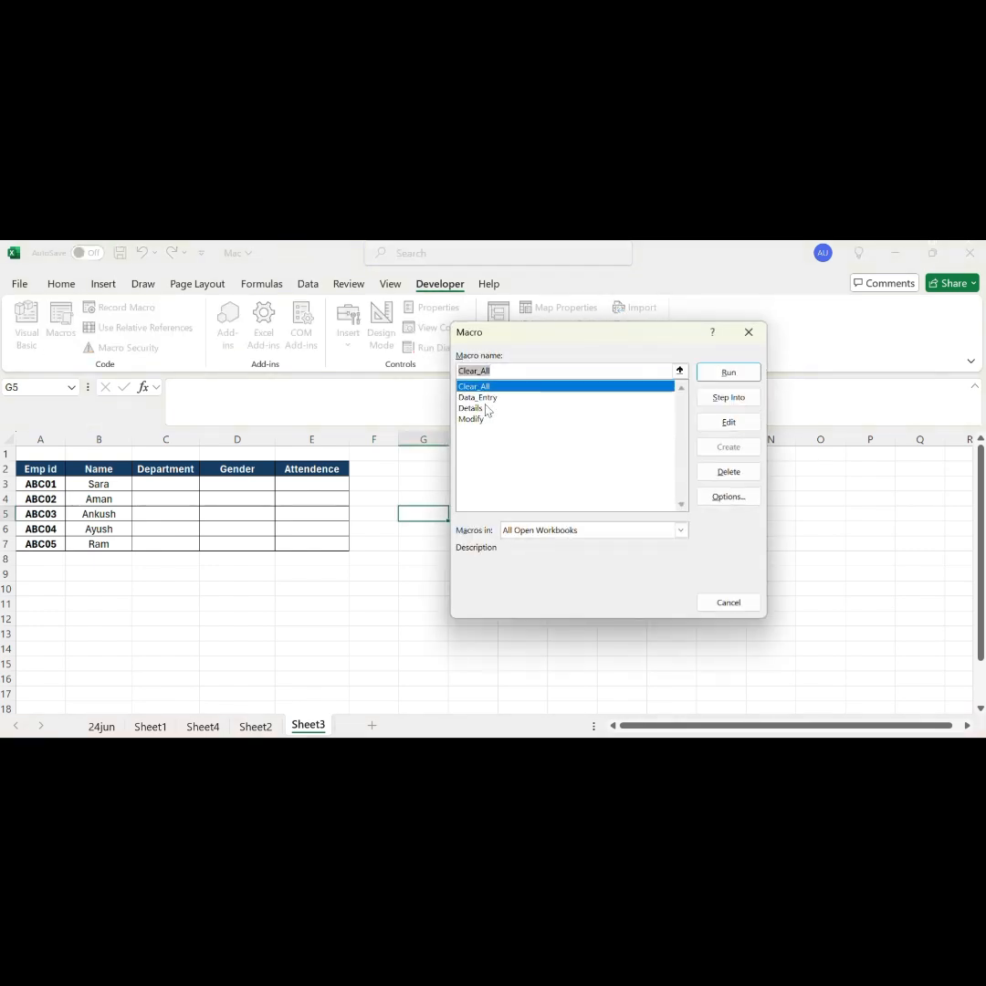
# Step: Run the Details macro on Sheet3 to fill the Department, Gender and Attendence columns
pyautogui.click(471, 411)
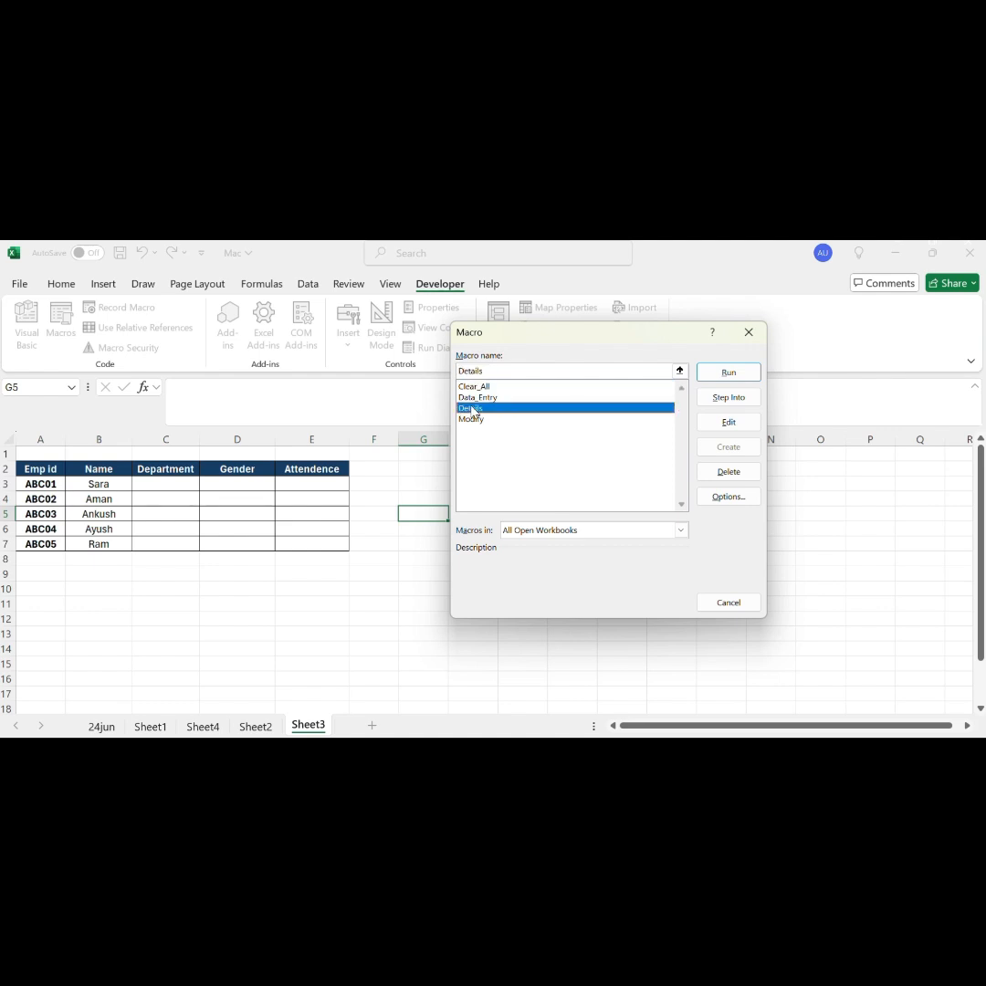
pyautogui.click(730, 374)
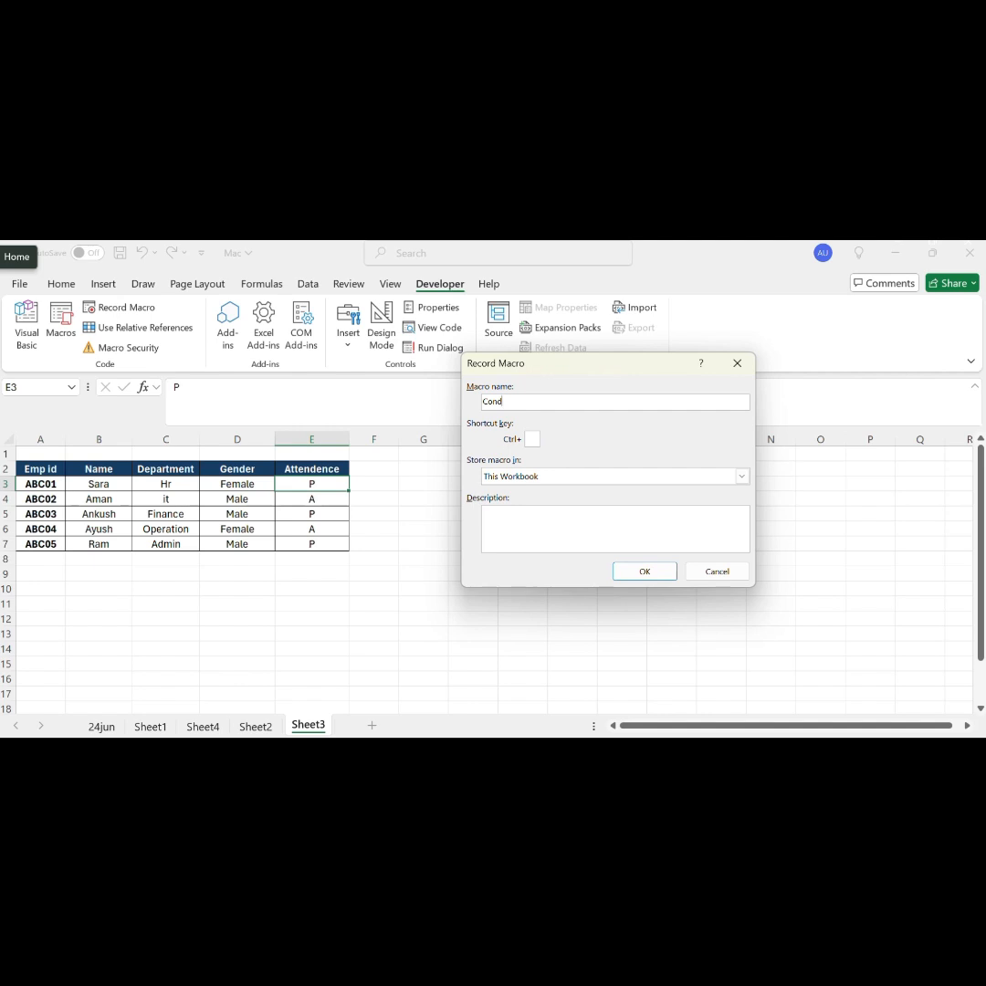
# Step: Start recording a macro named Conditionalformating in this workbook with P as its shortcut key
pyautogui.write('itional formating')
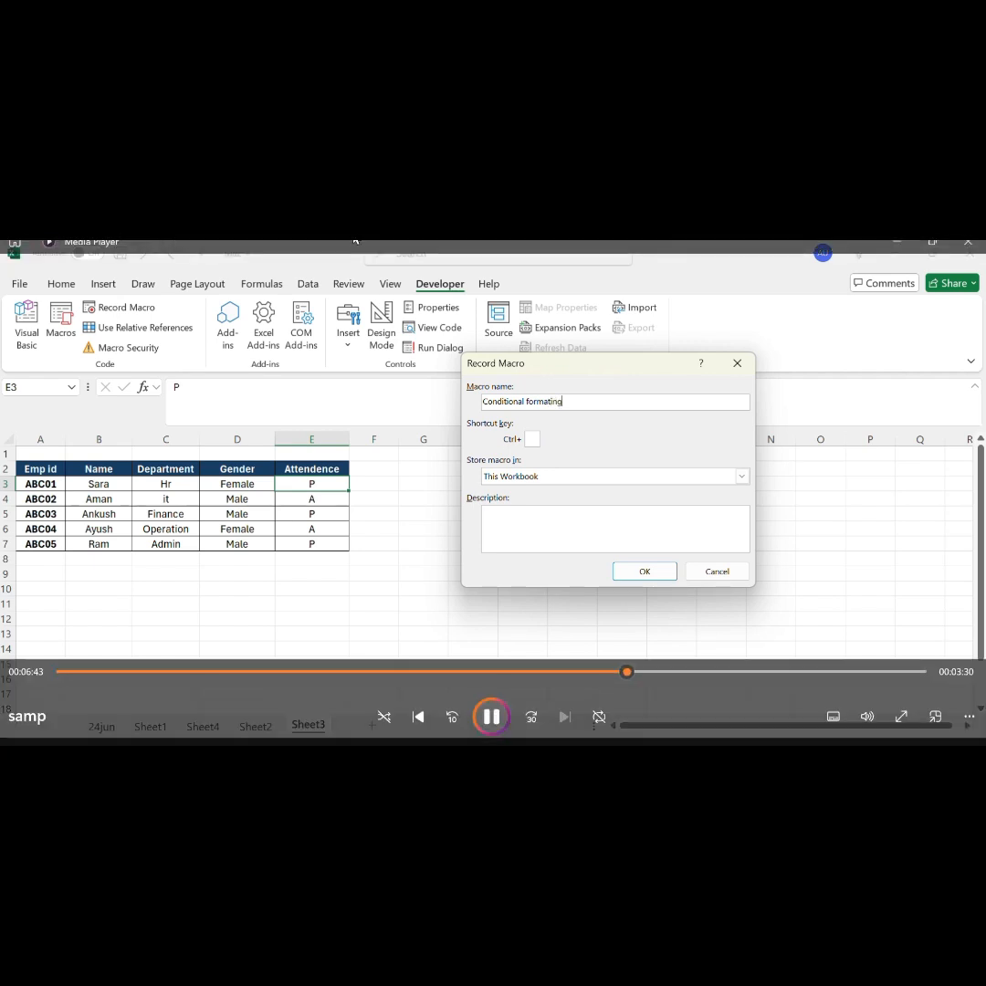
pyautogui.click(532, 439)
pyautogui.write('P')
pyautogui.click(643, 573)
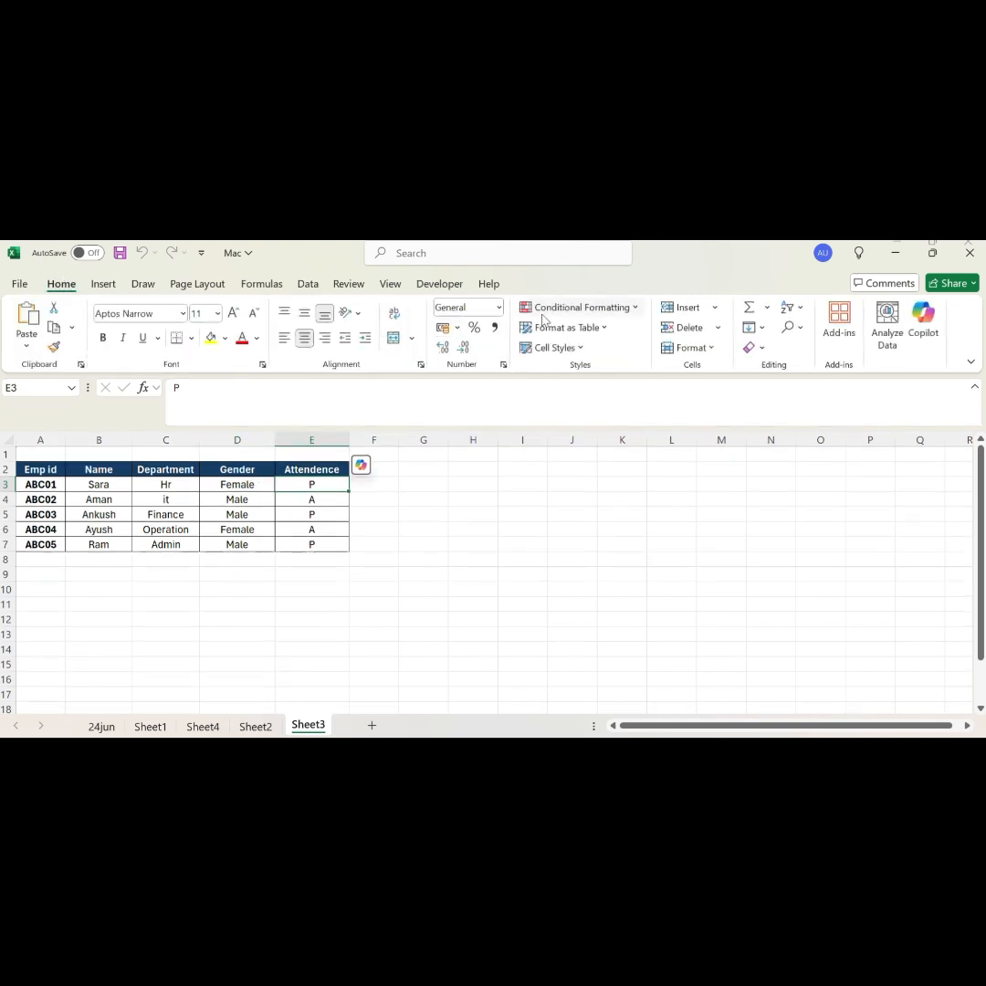
# Step: Add a Text that Contains rule for "Male" to cell E3 with Yellow Fill with Dark Yellow Text
pyautogui.click(623, 308)
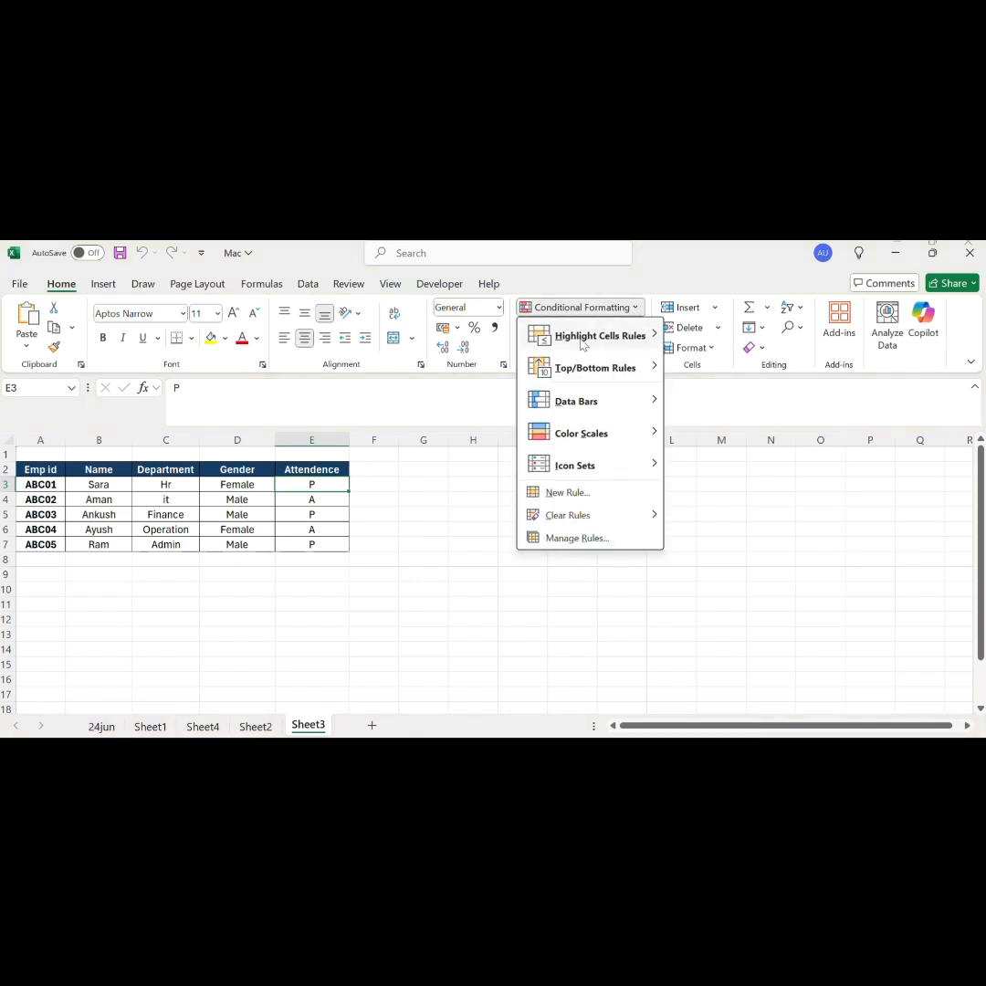
pyautogui.moveTo(619, 340)
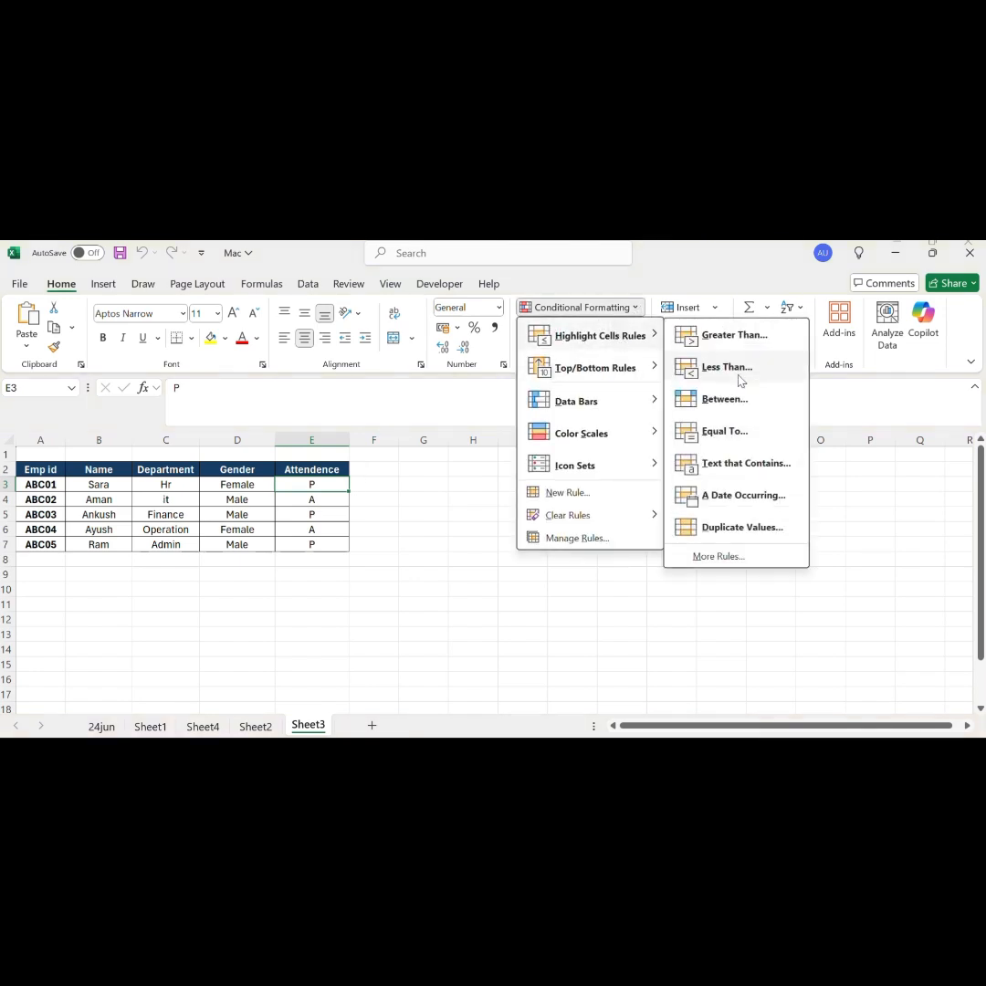
pyautogui.click(746, 468)
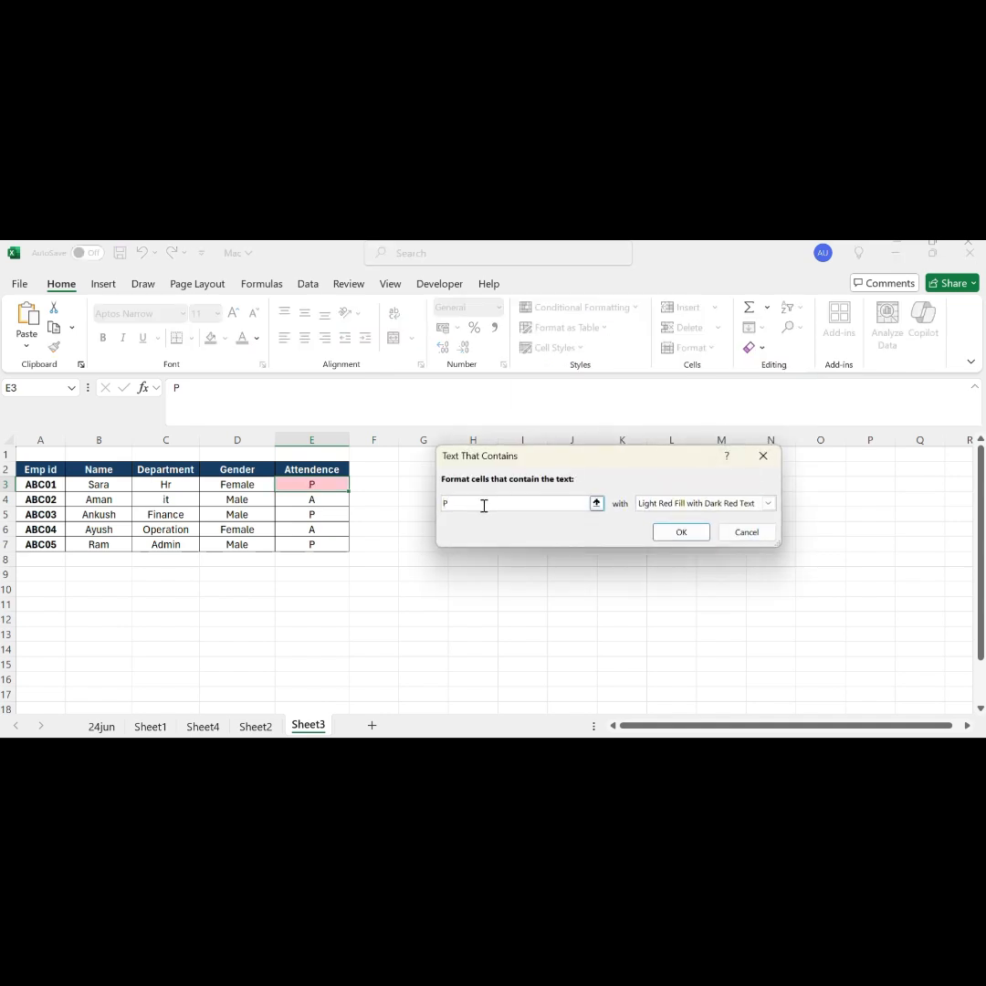
pyautogui.press('BackSpace')
pyautogui.write('Male')
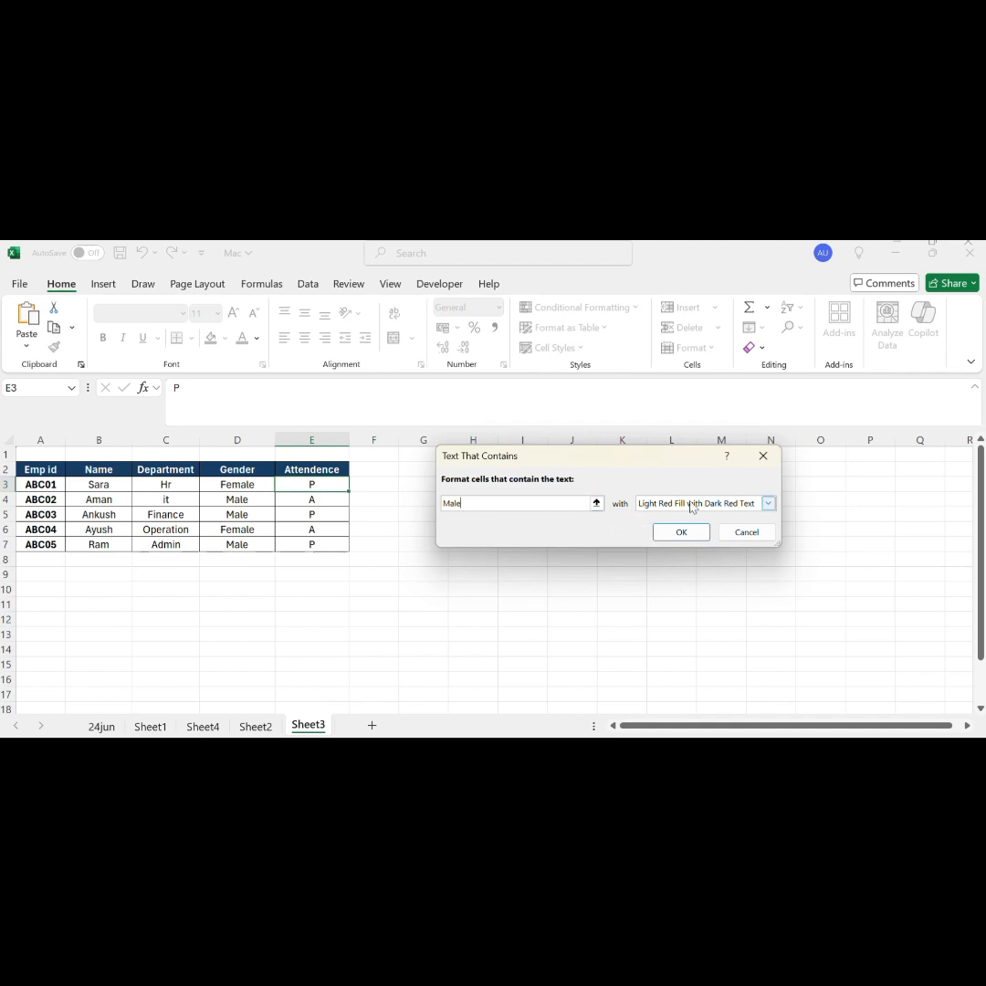
pyautogui.click(731, 510)
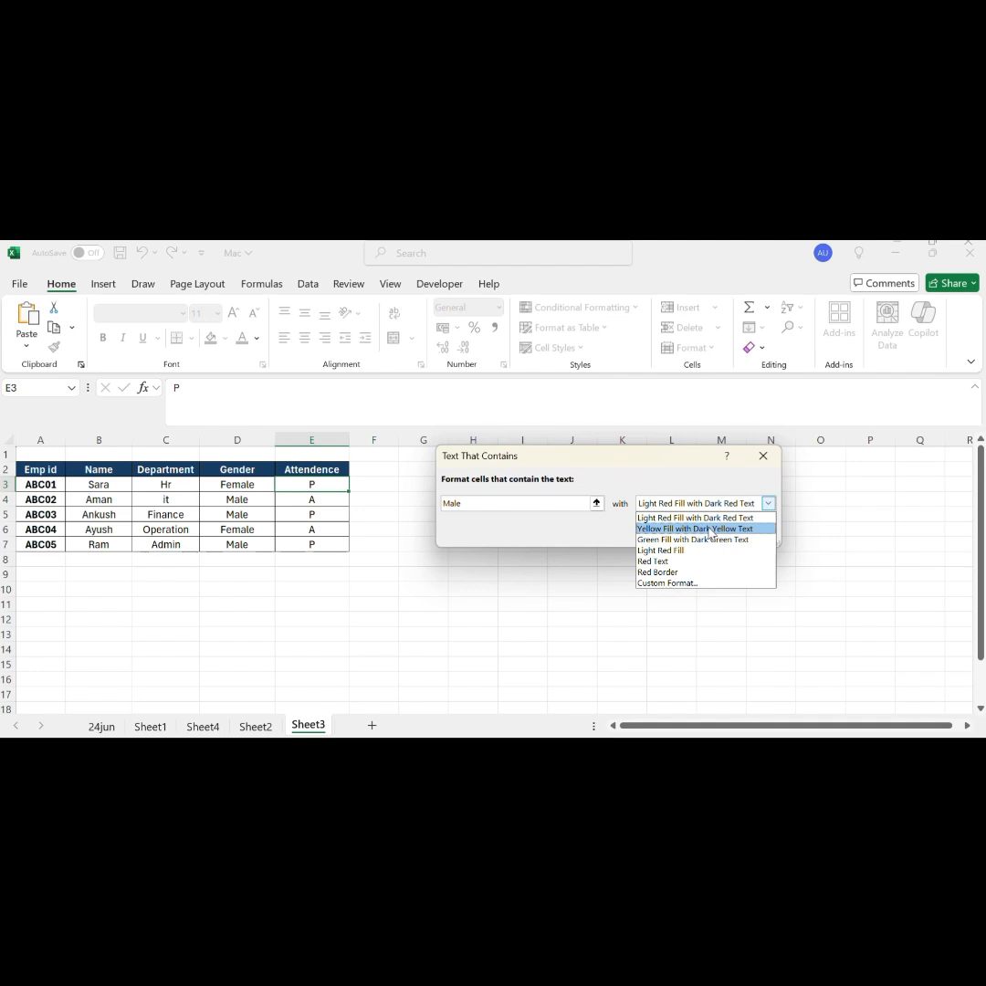
pyautogui.click(711, 529)
pyautogui.click(686, 531)
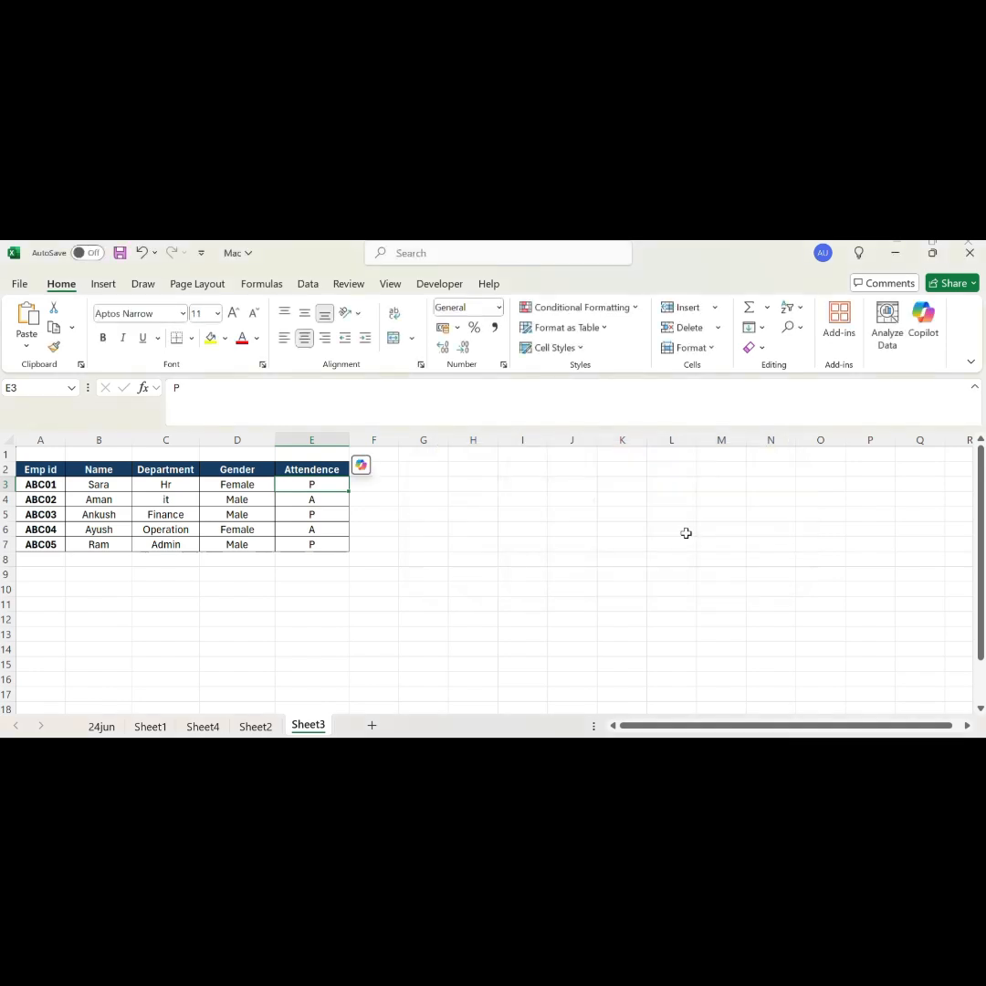
pyautogui.click(466, 514)
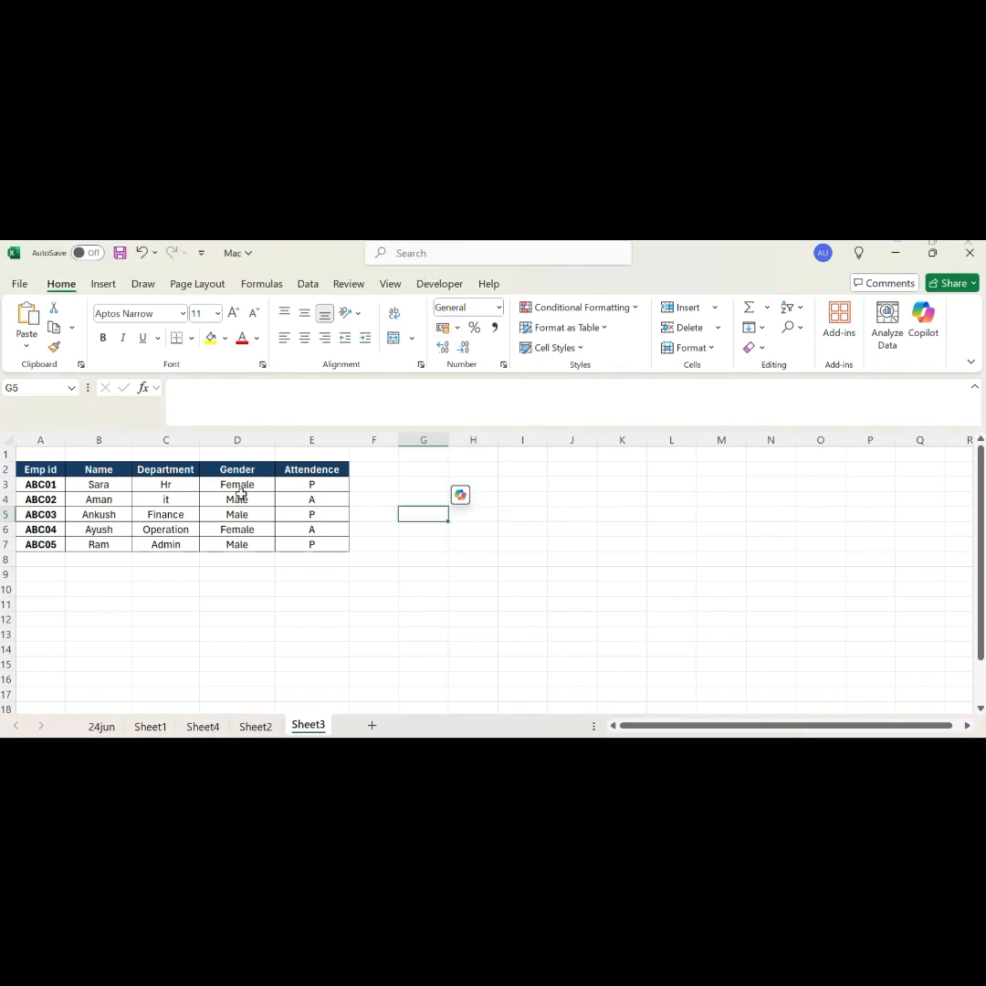
# Step: Highlight Gender cells D3:D7 that contain the text "Male" with Yellow Fill with Dark Yellow Text
pyautogui.moveTo(243, 484); pyautogui.dragTo(236, 546)
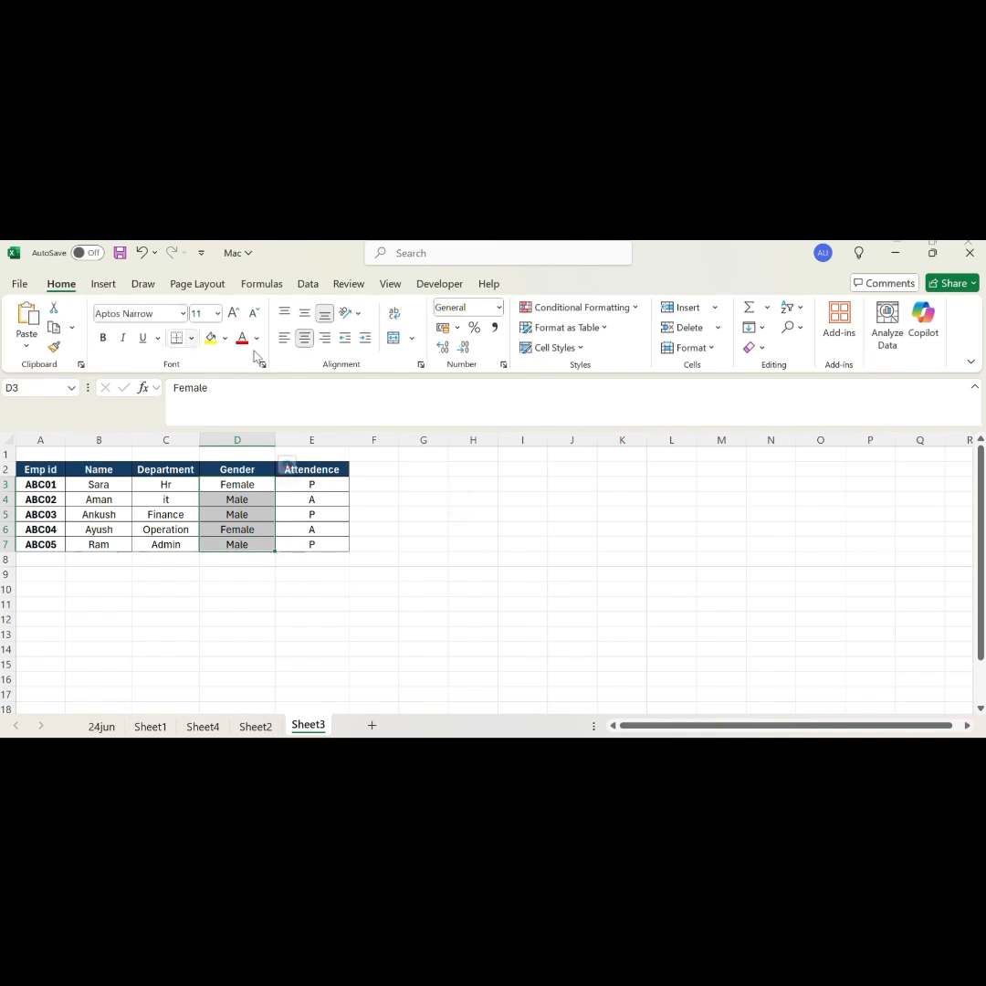
pyautogui.click(611, 315)
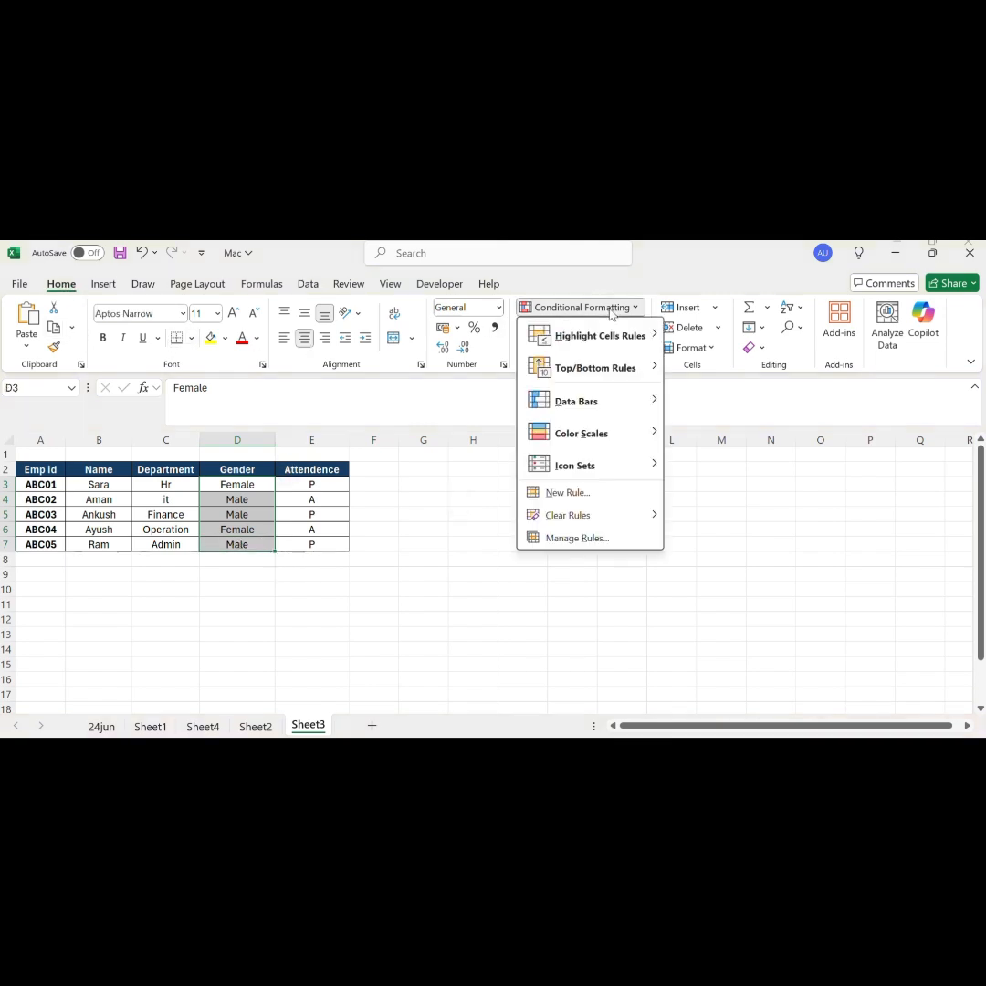
pyautogui.moveTo(600, 340)
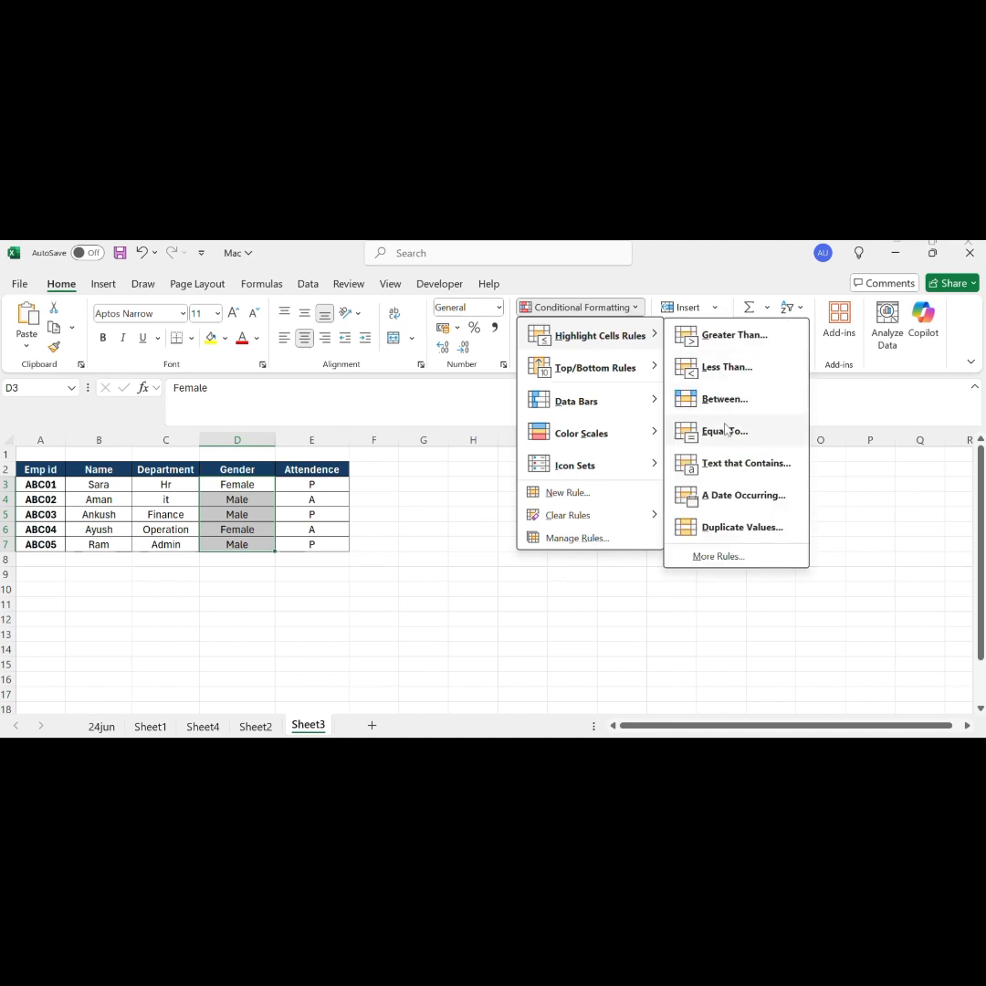
pyautogui.click(728, 464)
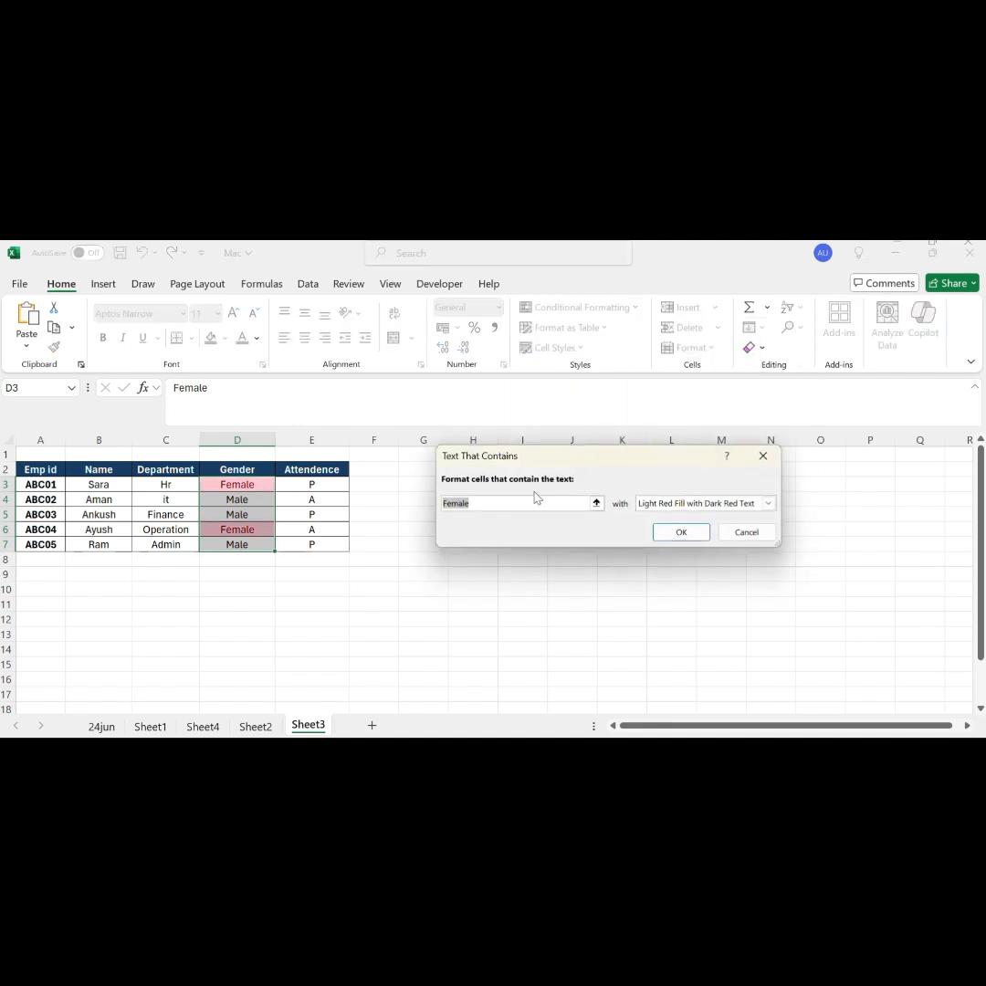
pyautogui.click(532, 503)
pyautogui.press('BackSpace')
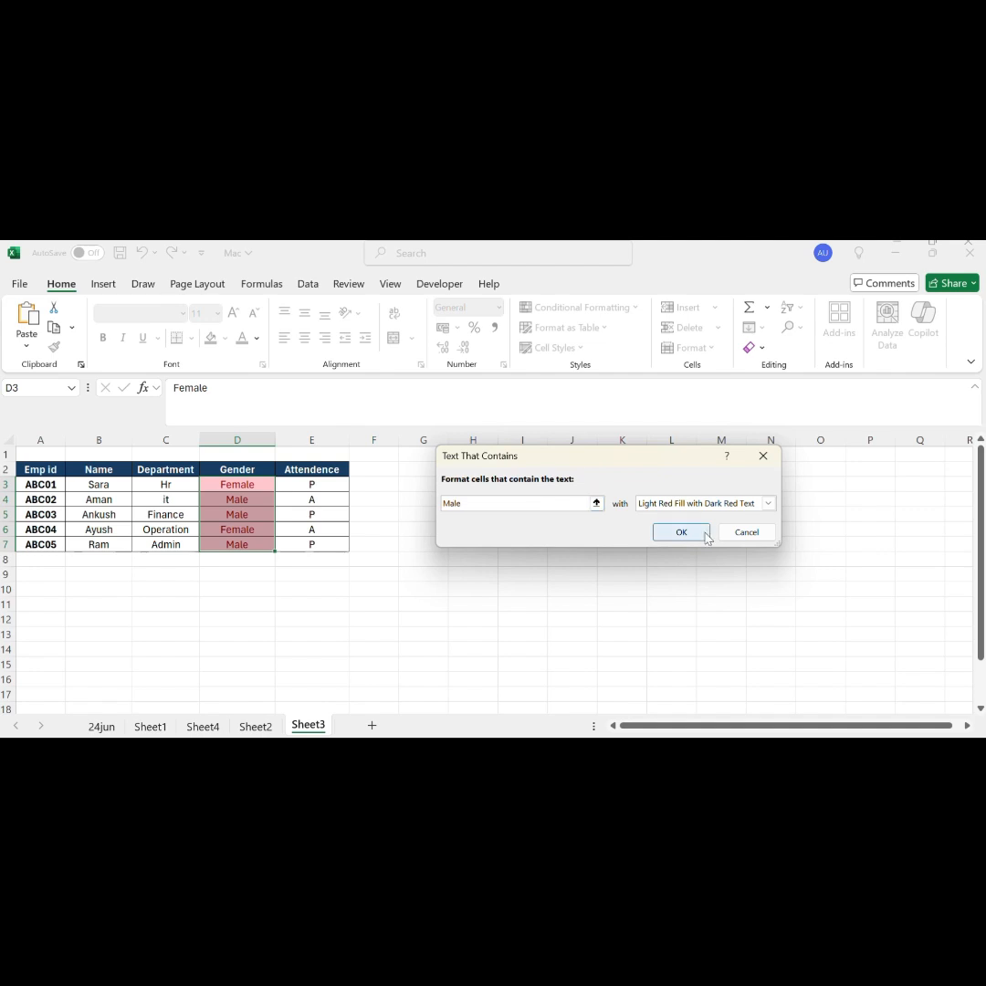
pyautogui.click(768, 503)
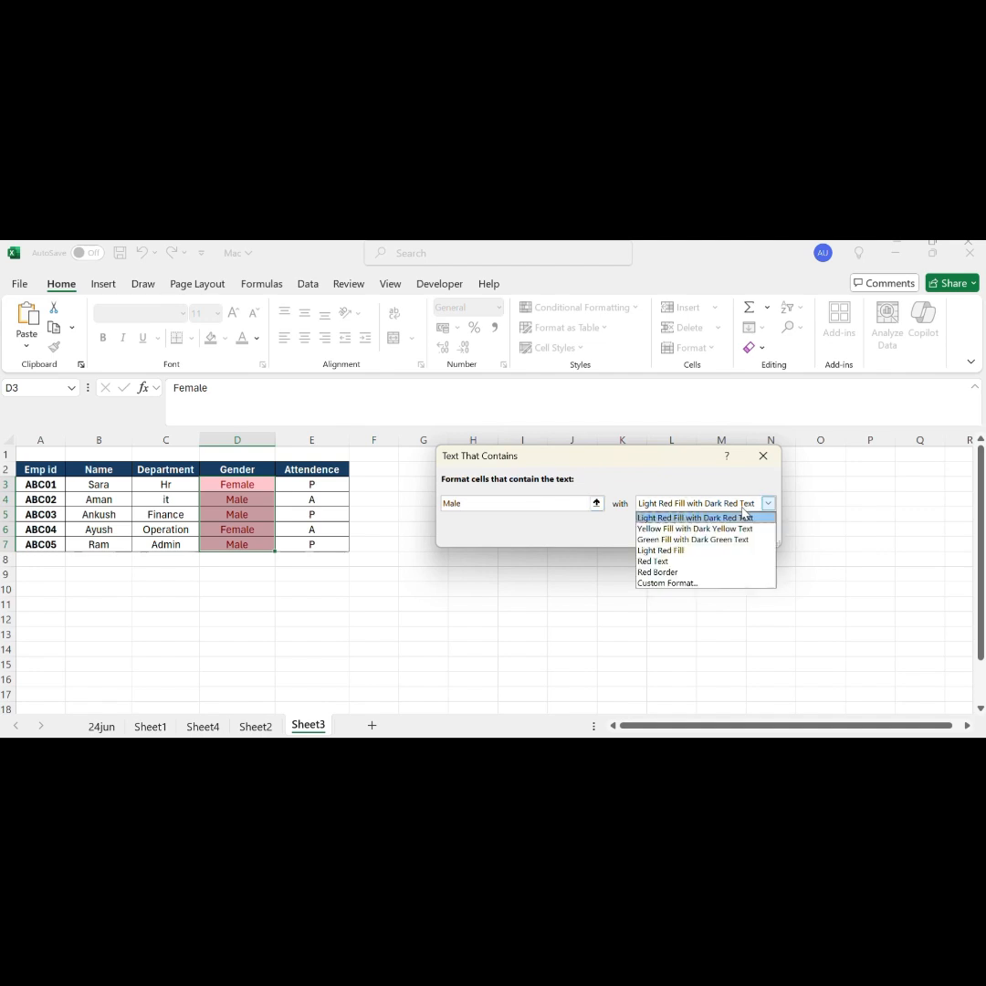
pyautogui.click(675, 528)
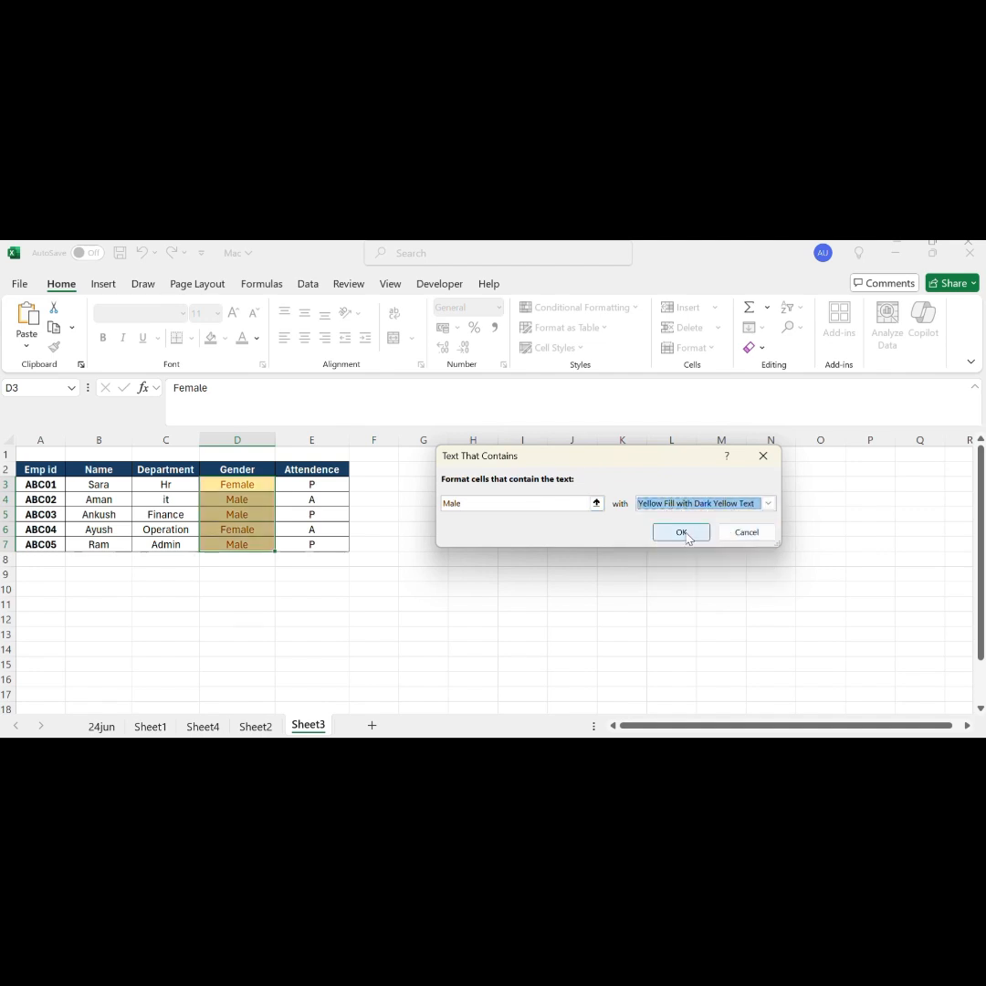
pyautogui.click(683, 533)
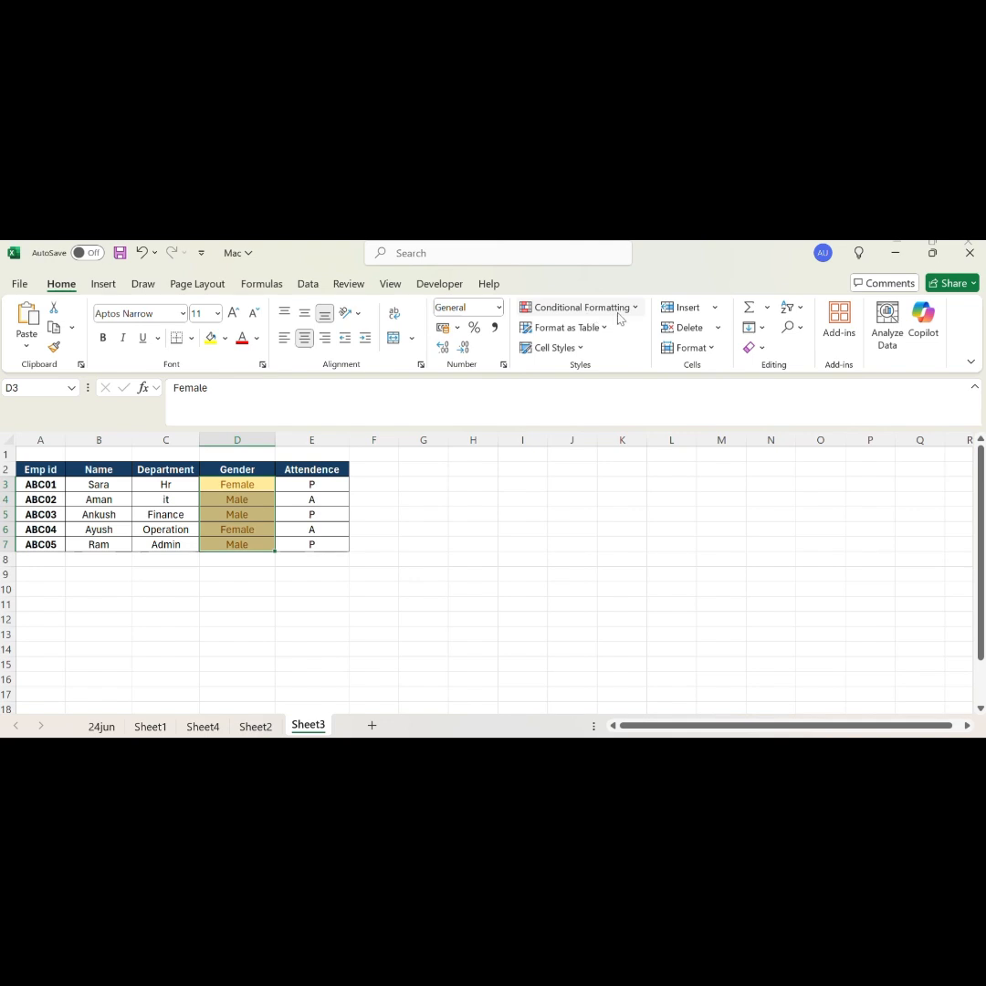
# Step: Highlight Gender cells D3:D7 that contain the text "Female" with Green Fill with Dark Green Text
pyautogui.click(586, 308)
pyautogui.moveTo(633, 342)
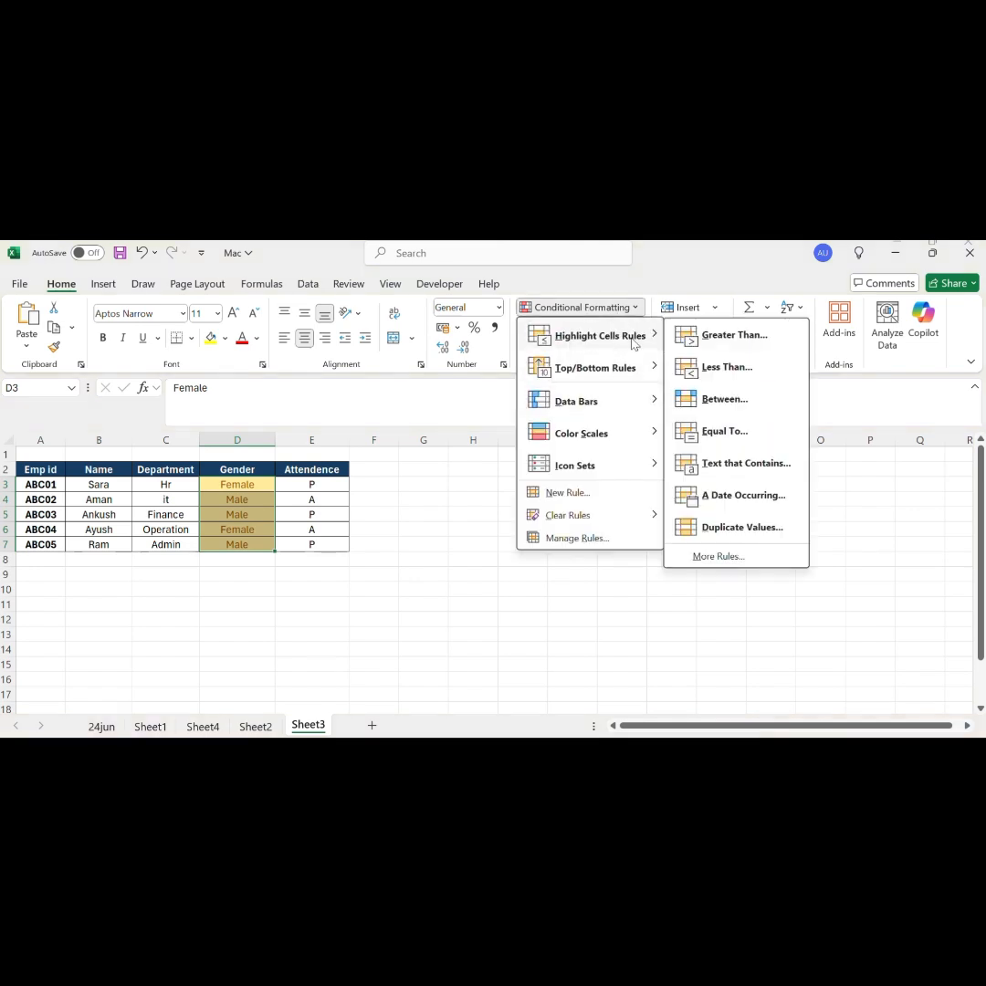
pyautogui.click(739, 464)
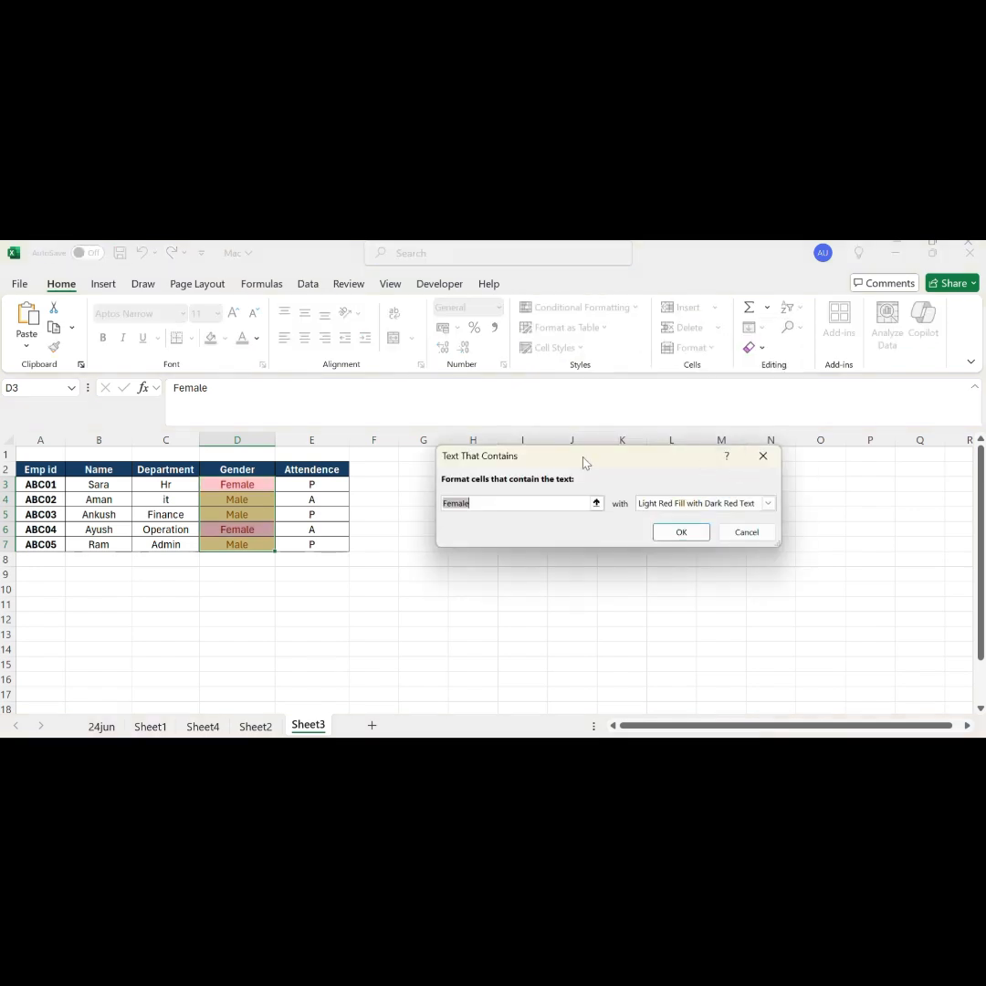
pyautogui.click(483, 499)
pyautogui.click(755, 508)
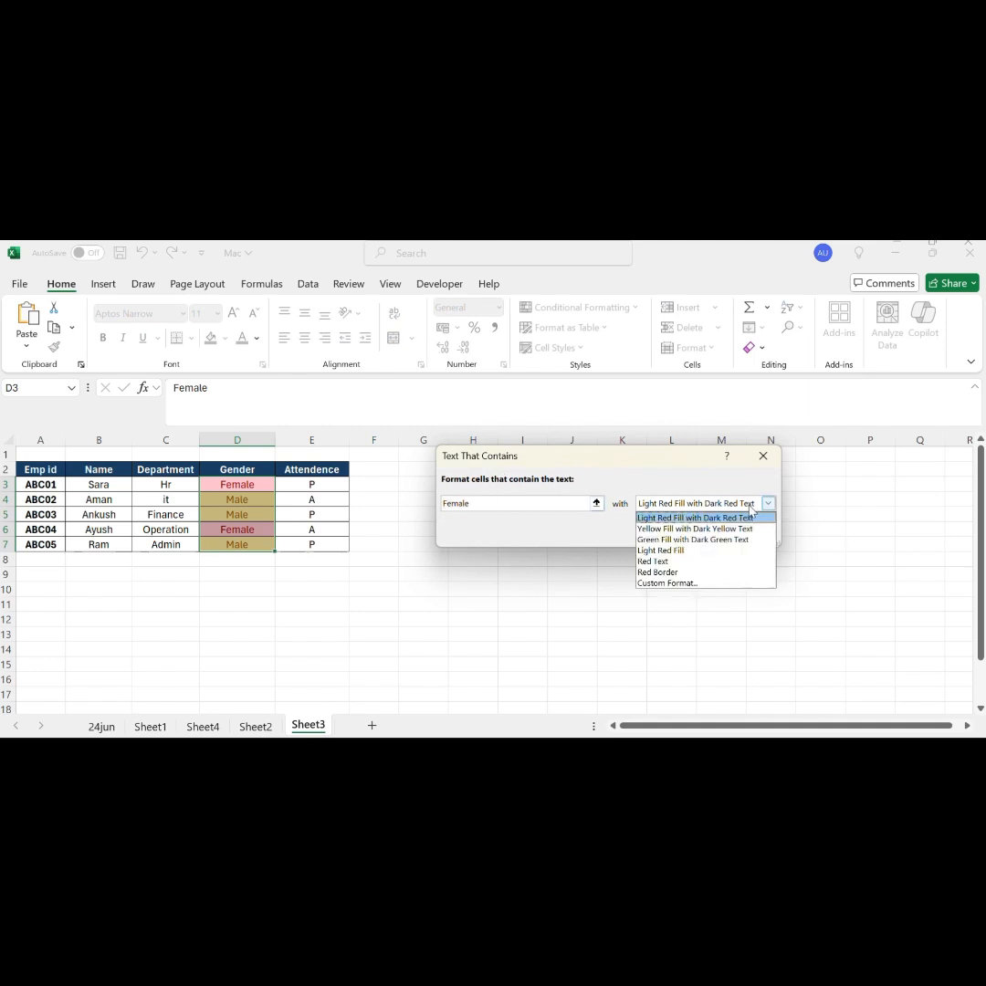
pyautogui.click(706, 541)
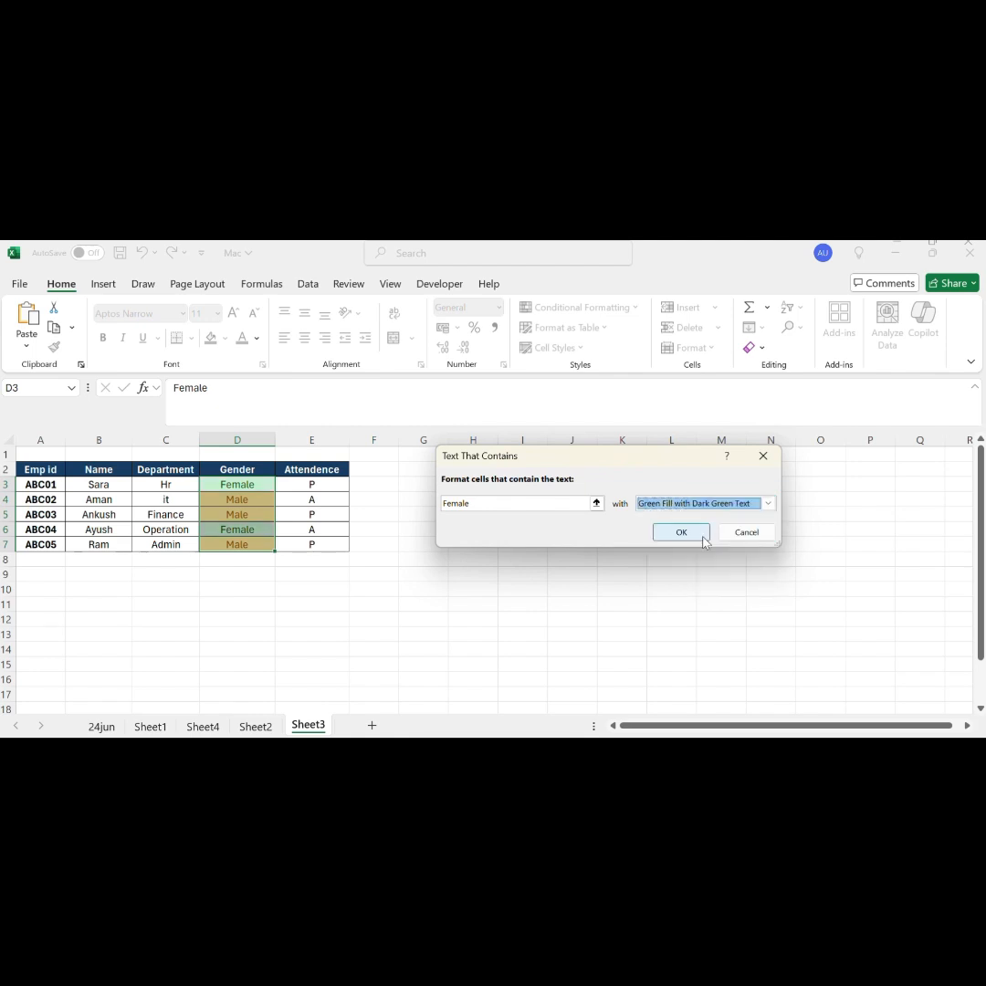
pyautogui.click(675, 533)
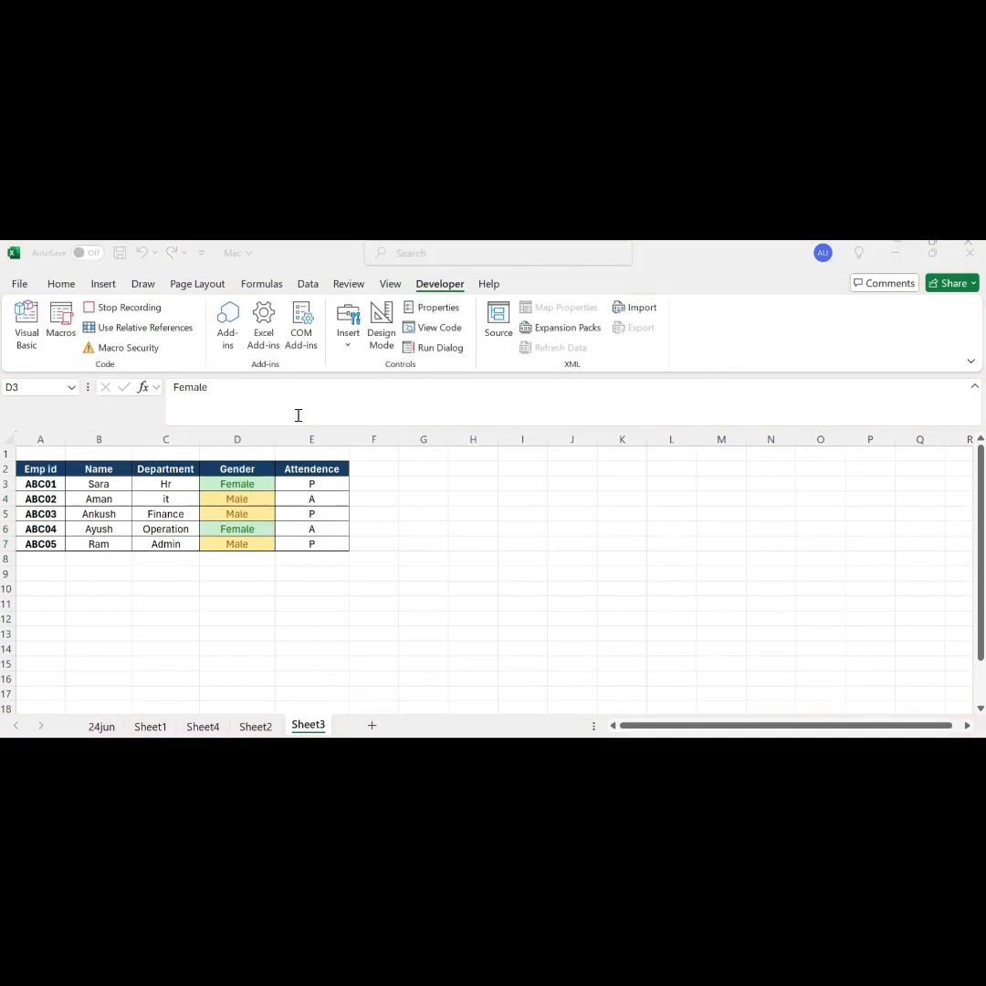
# Step: Stop recording the conditional formatting macro and deselect the Gender cells
pyautogui.click(137, 313)
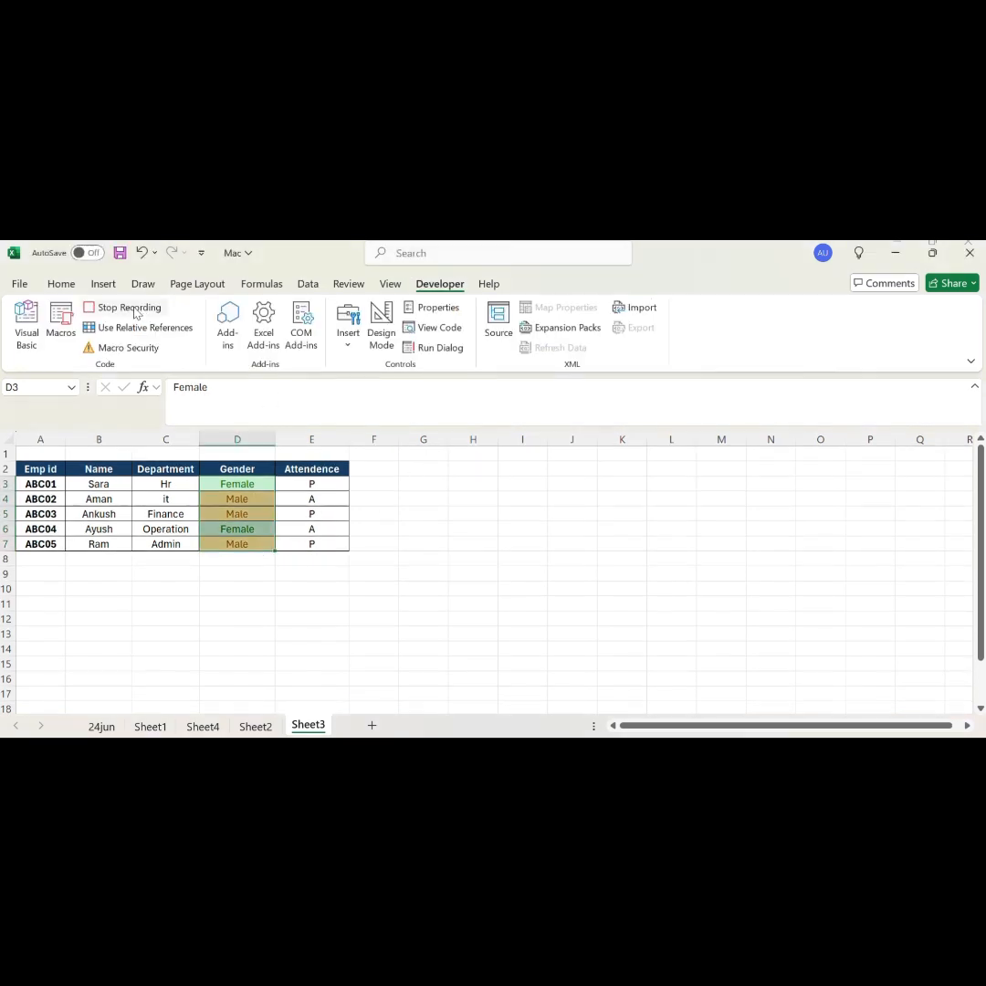
pyautogui.click(128, 307)
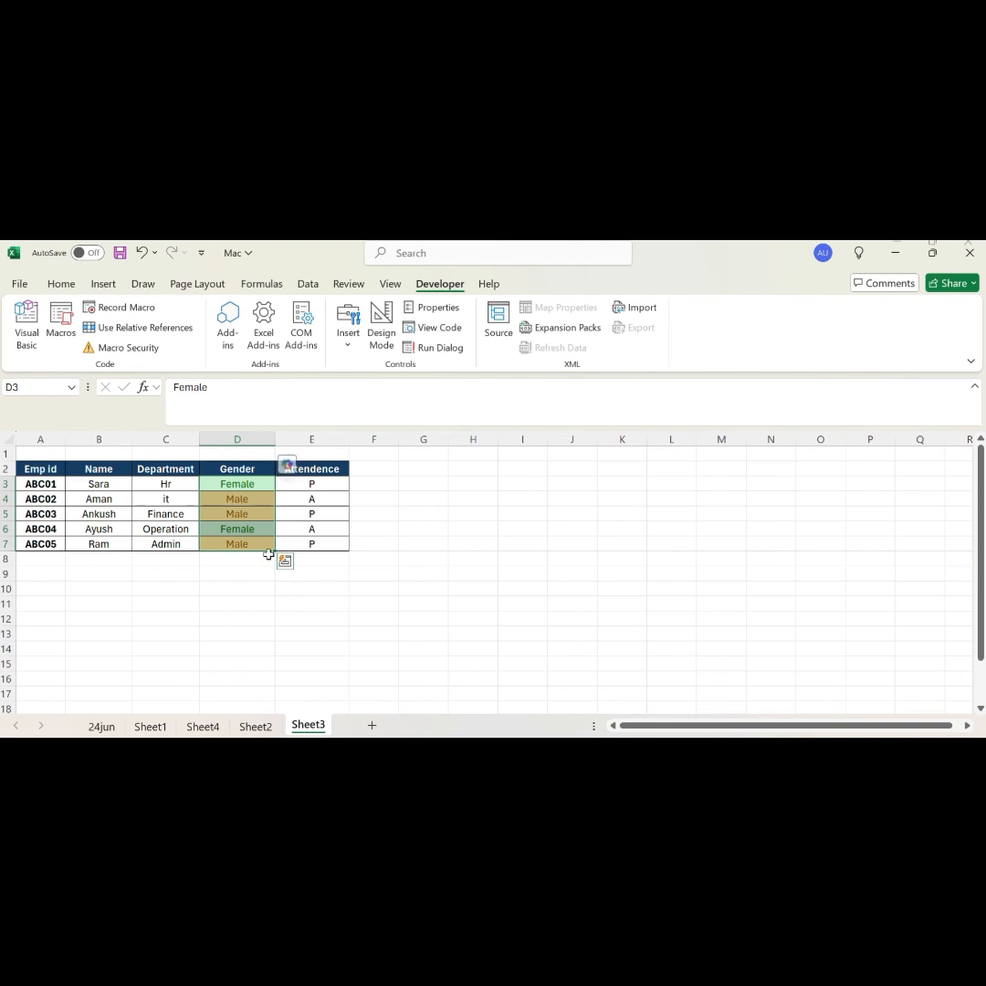
pyautogui.click(402, 555)
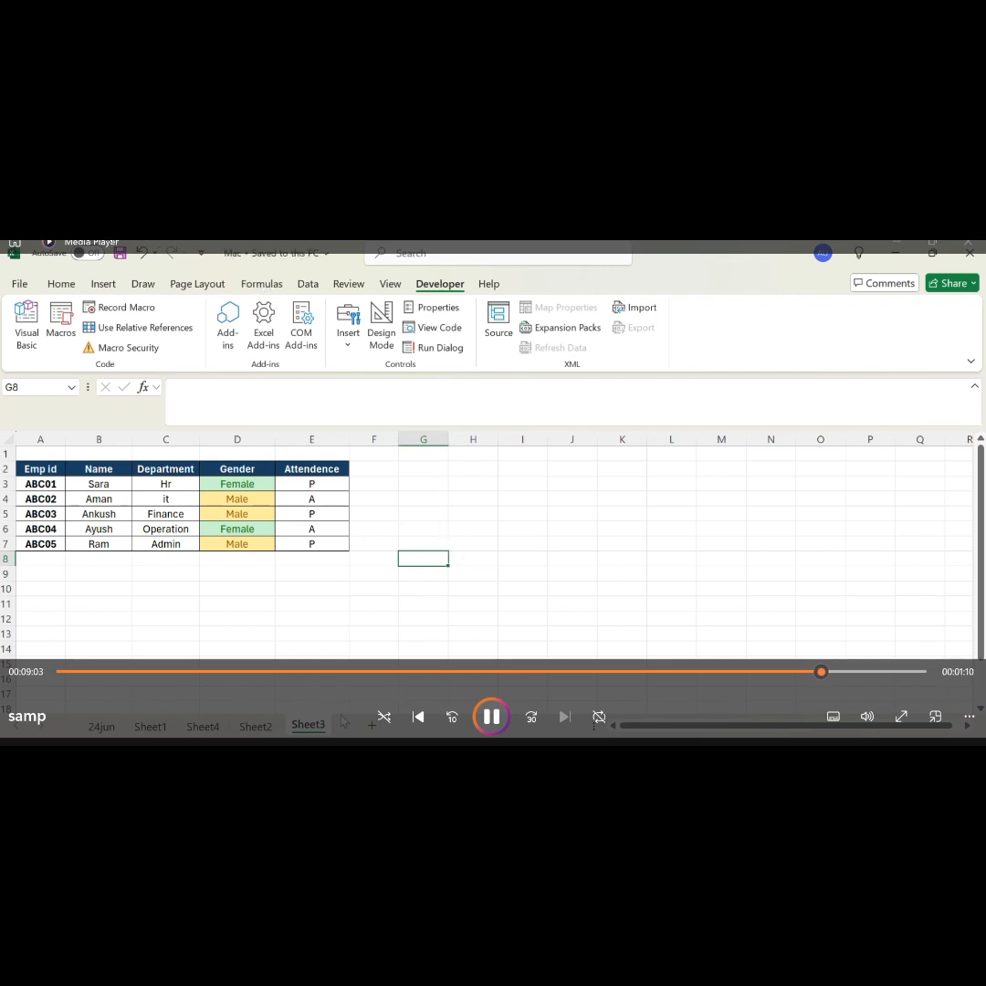
# Step: Add a new worksheet after Sheet3 and run the Modify macro on its employee data
pyautogui.click(370, 726)
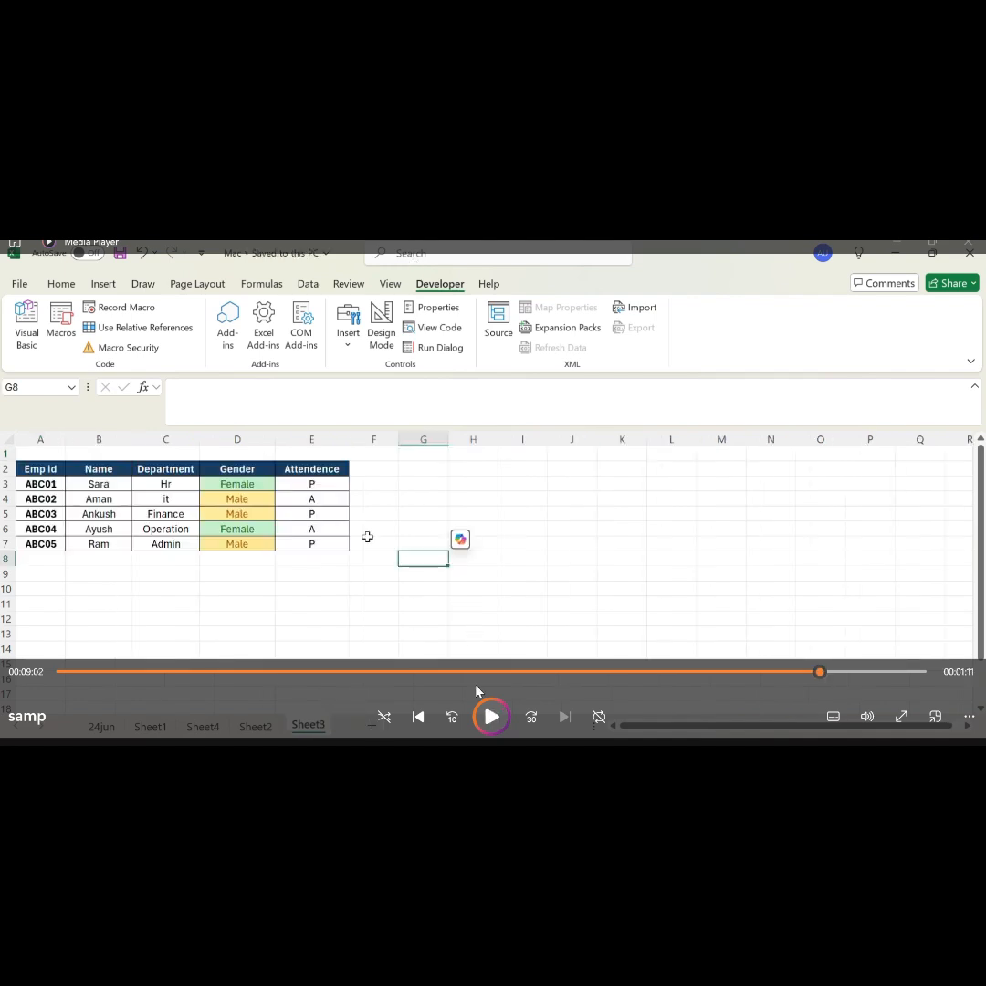
pyautogui.click(492, 718)
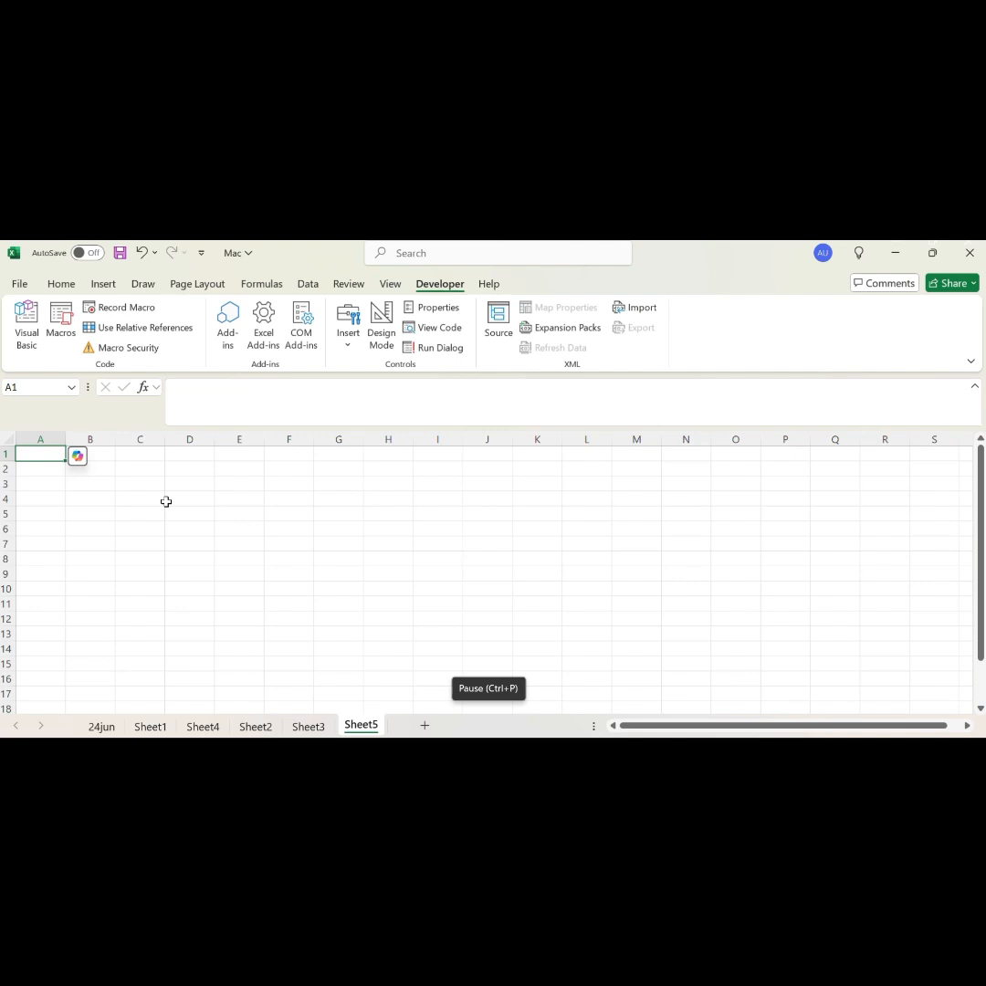
pyautogui.moveTo(448, 744)
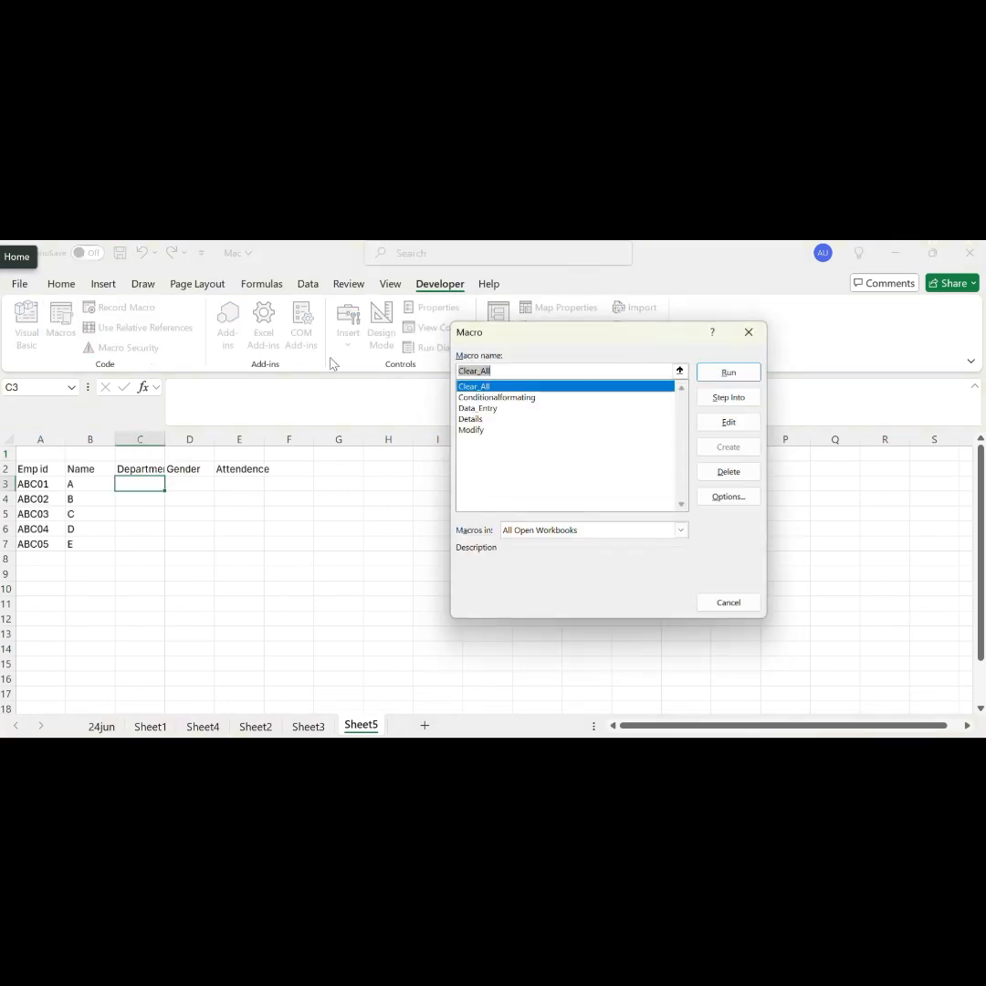
pyautogui.click(474, 430)
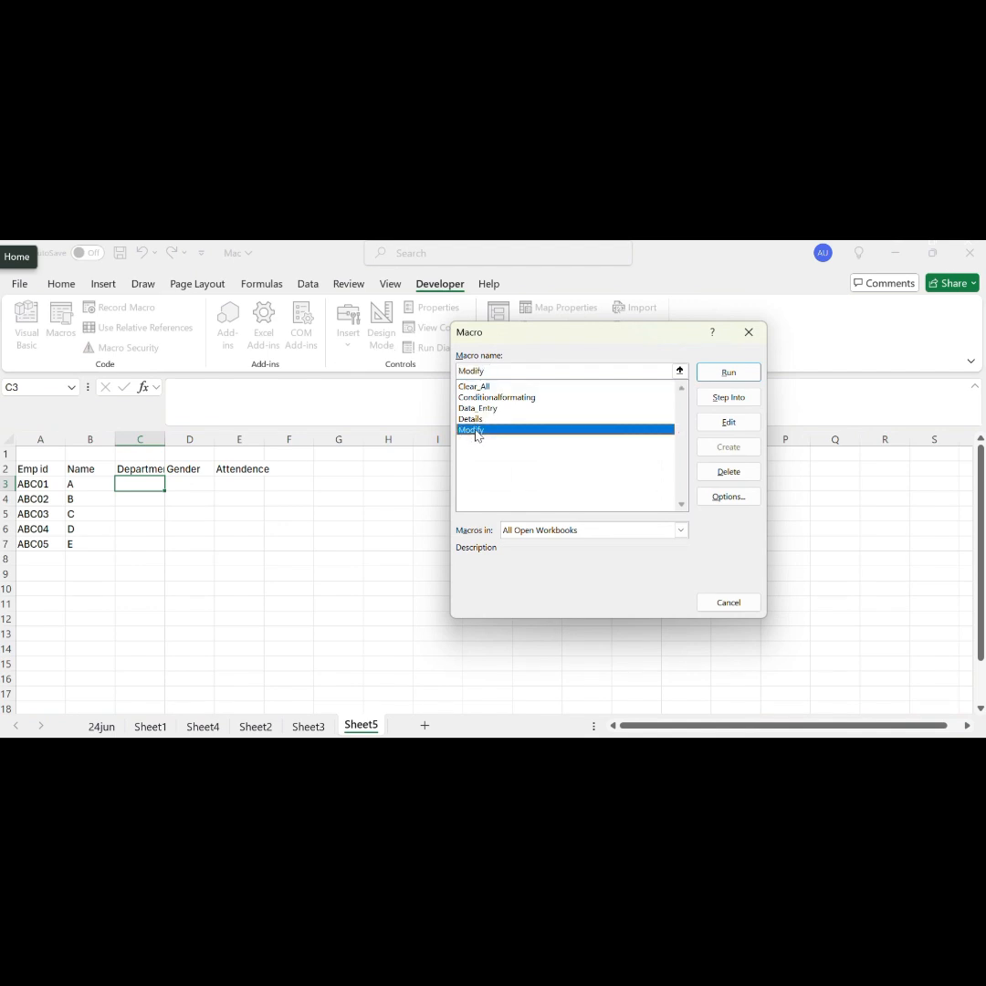
pyautogui.click(728, 373)
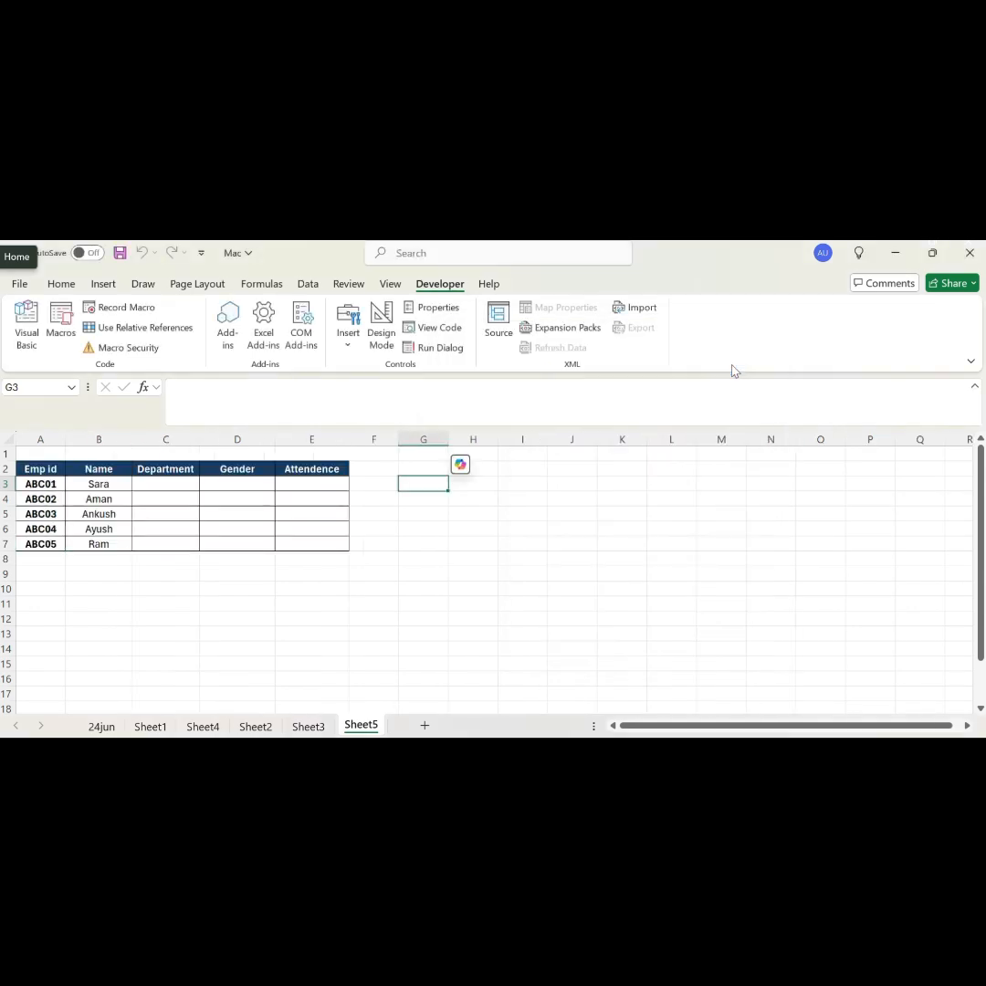
# Step: Run the Details macro on Sheet5 to fill the Department, Gender and Attendence columns
pyautogui.click(55, 320)
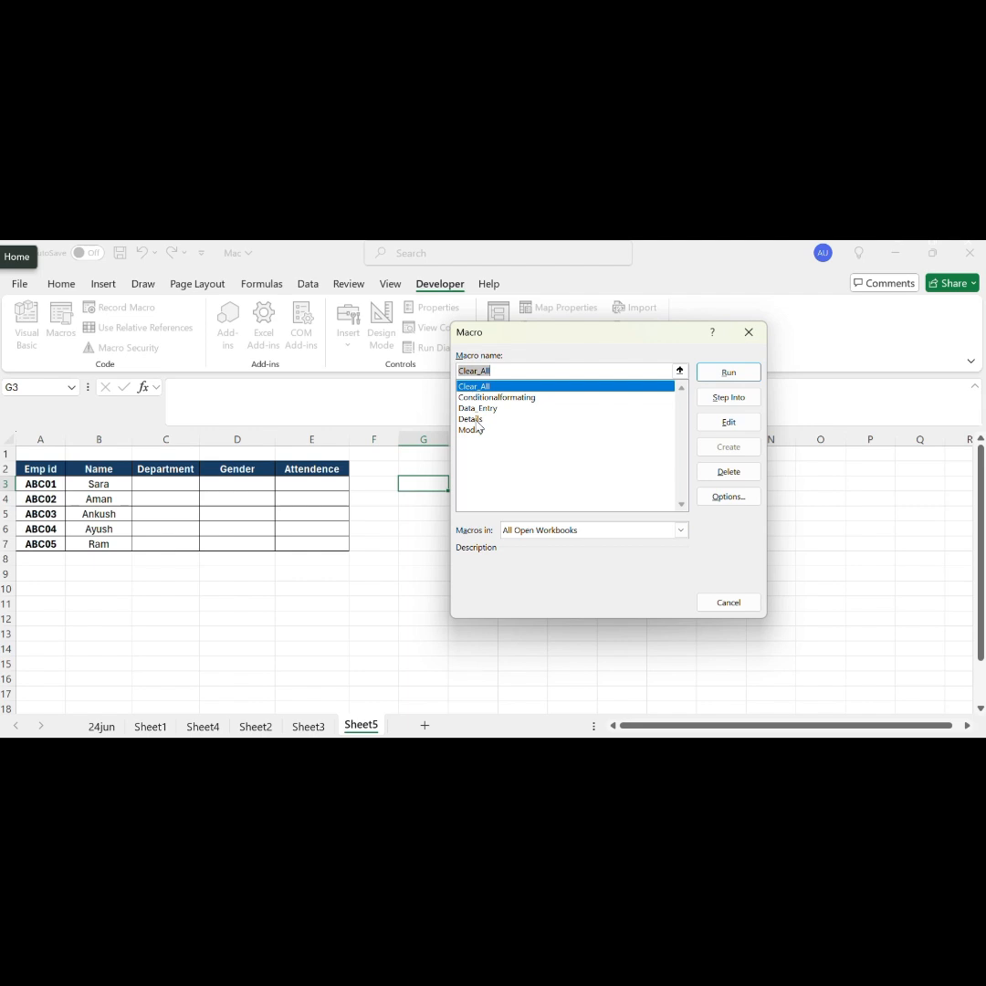
pyautogui.click(471, 419)
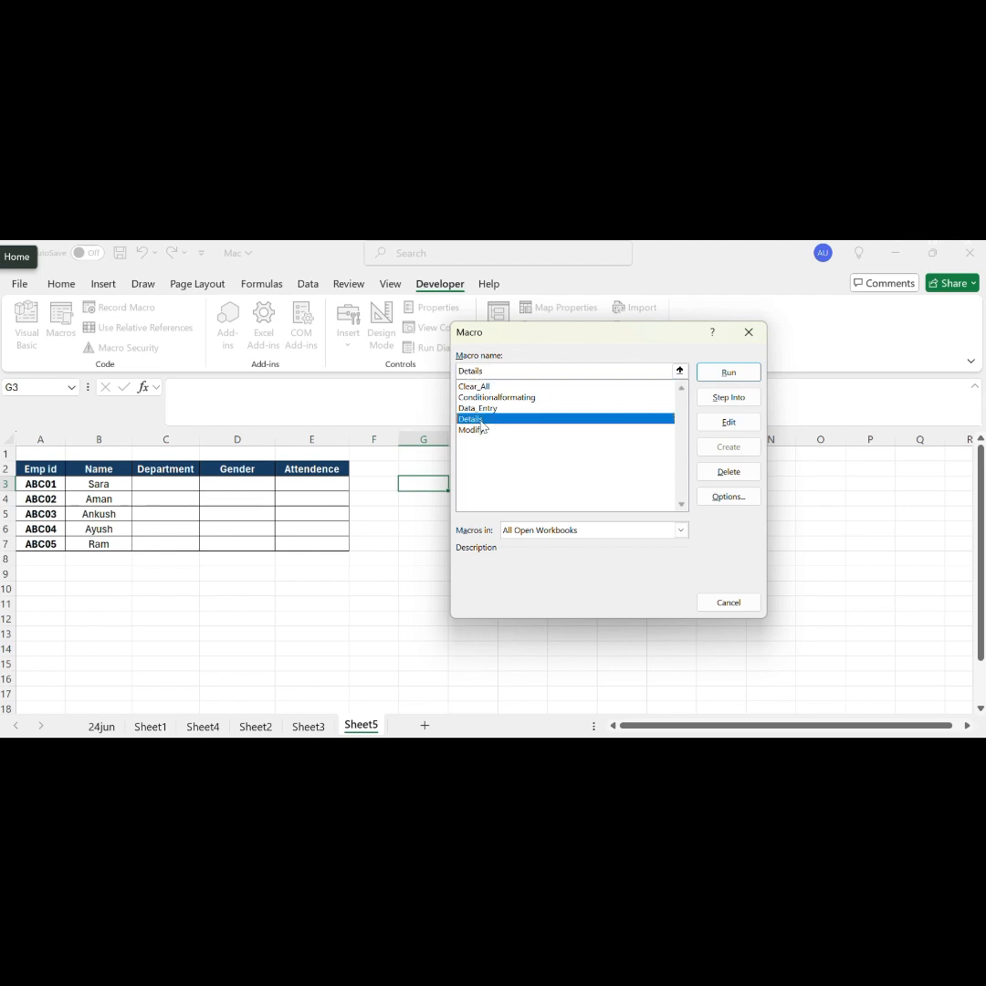
pyautogui.click(736, 373)
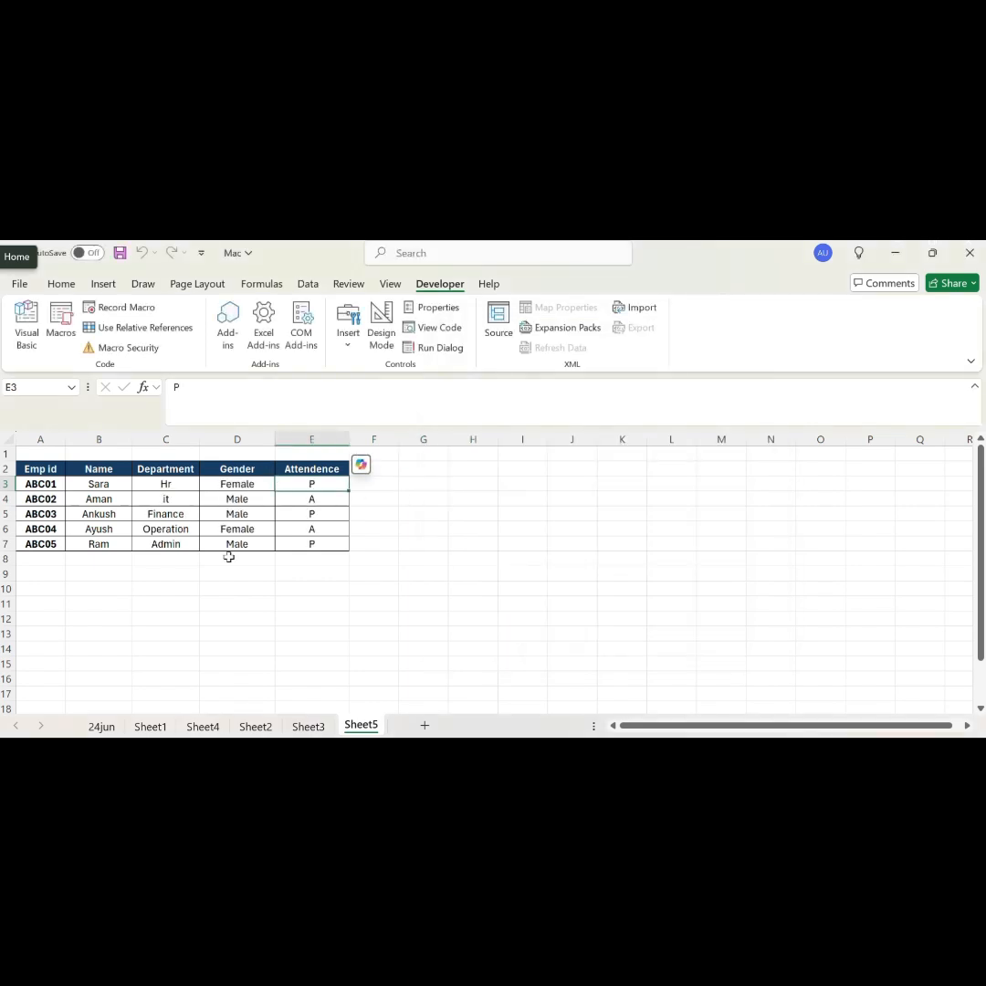
# Step: Run the Clear_All macro on Sheet5 to empty the Attendence column
pyautogui.click(60, 321)
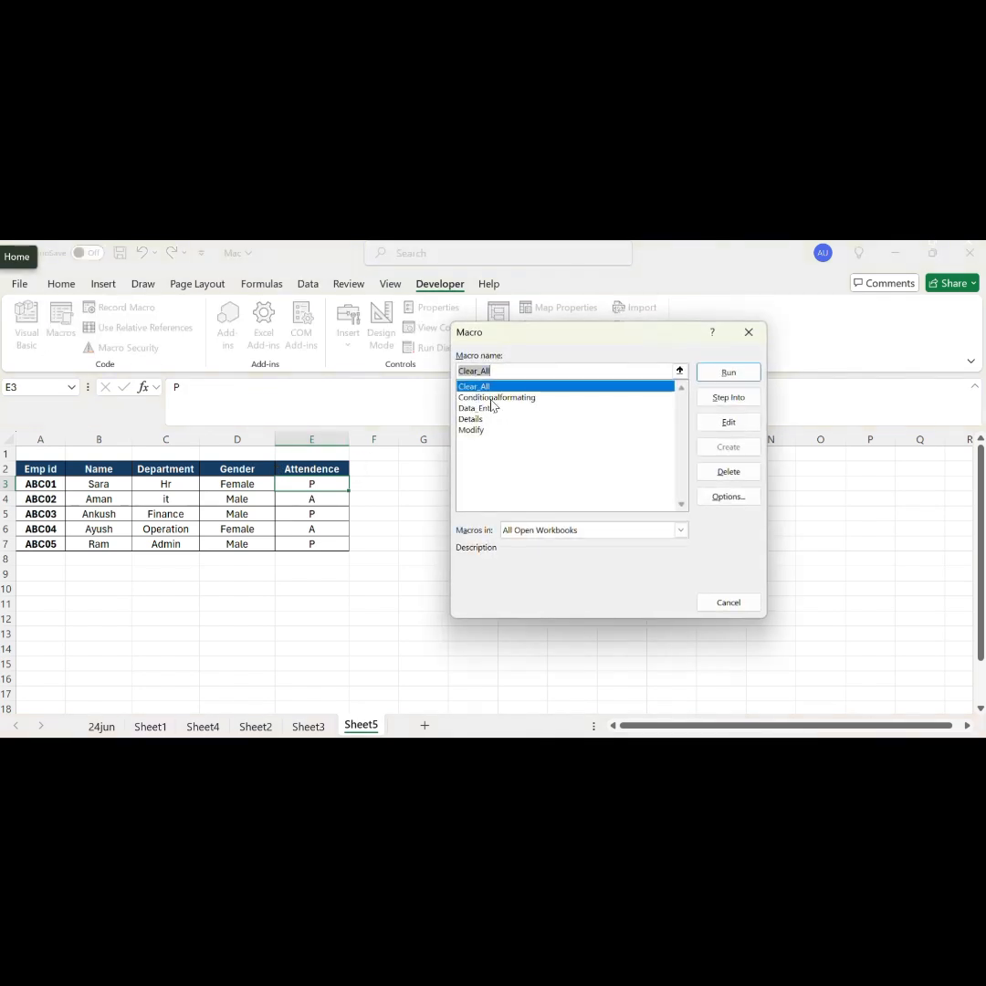
pyautogui.click(493, 399)
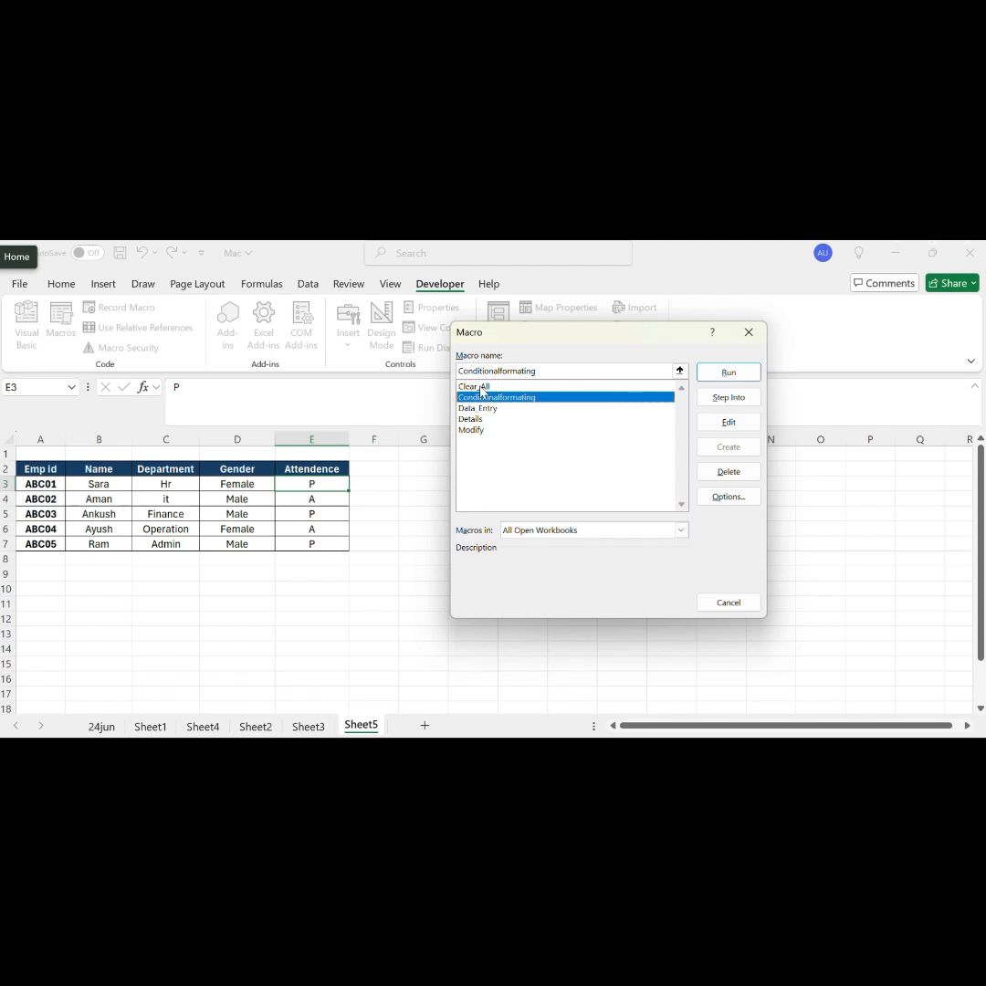
pyautogui.click(482, 388)
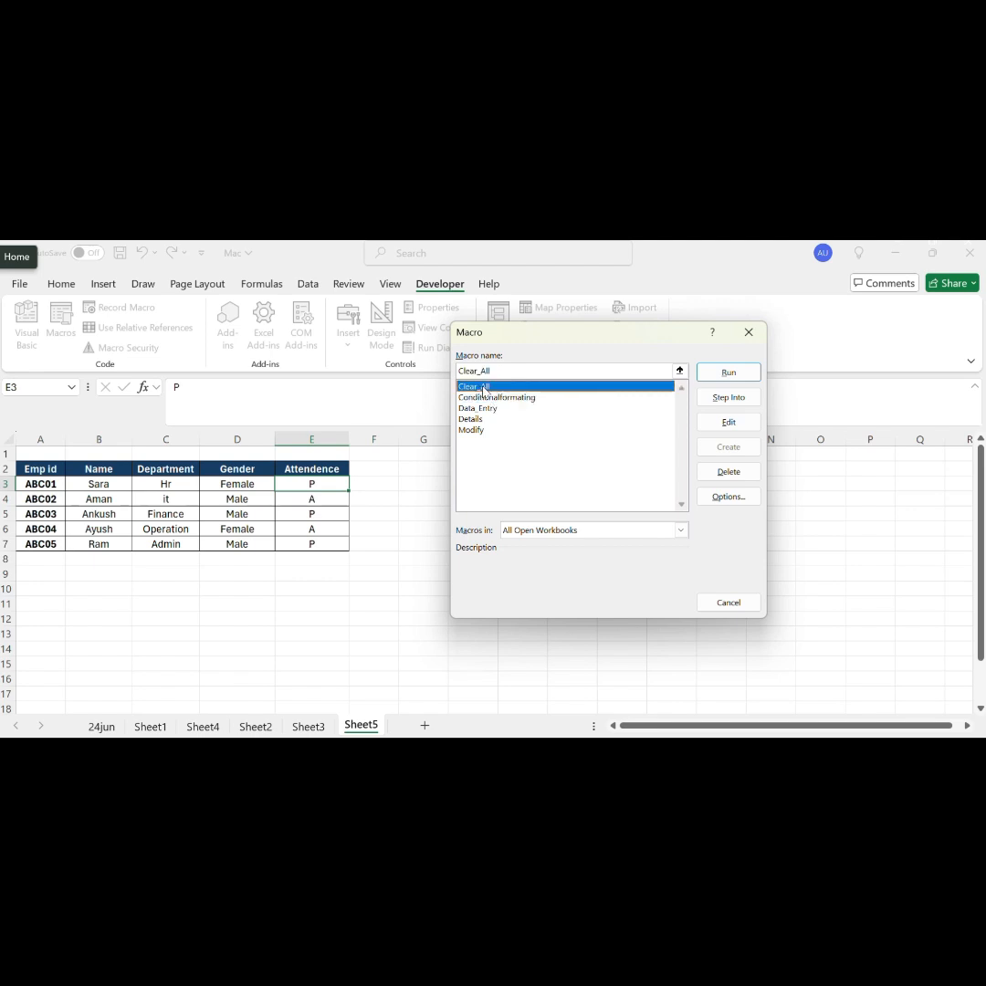
pyautogui.click(729, 372)
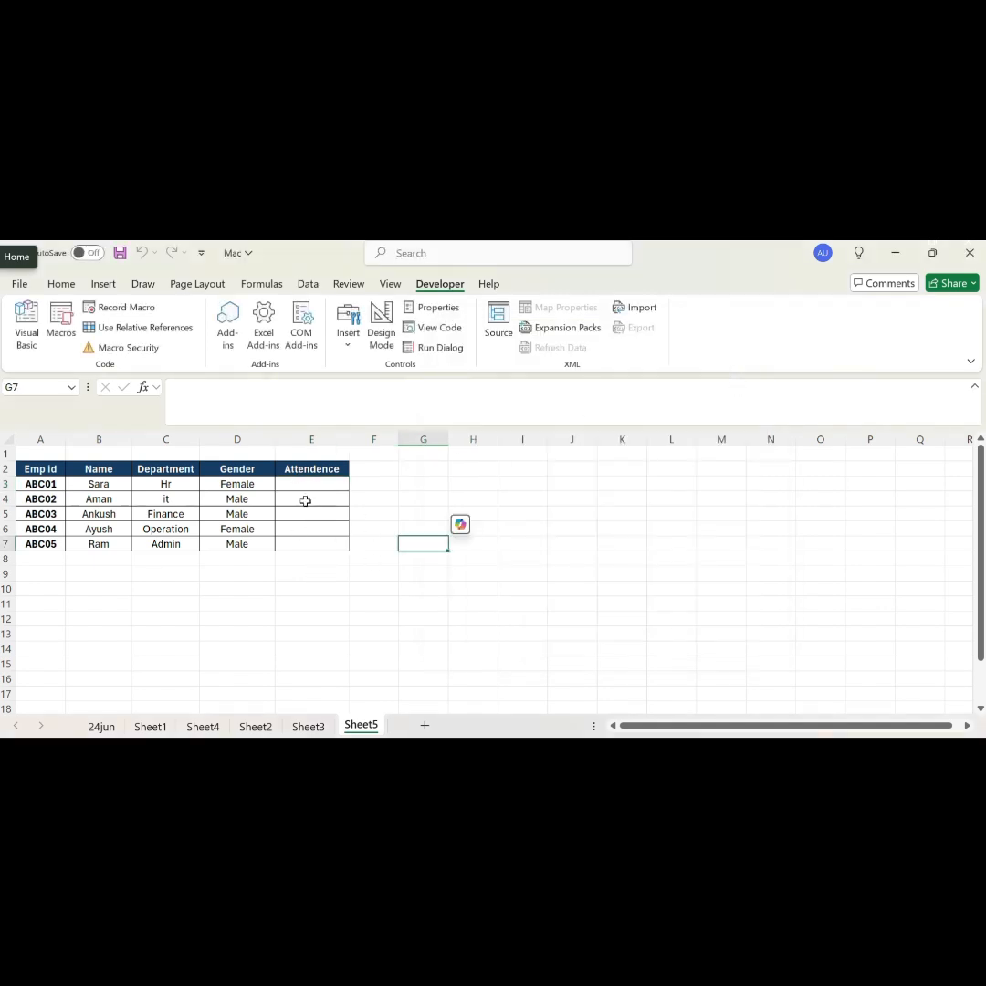
# Step: Run the Conditionalformating macro on Sheet5 to colour the Male and Female cells in the Gender column
pyautogui.click(66, 339)
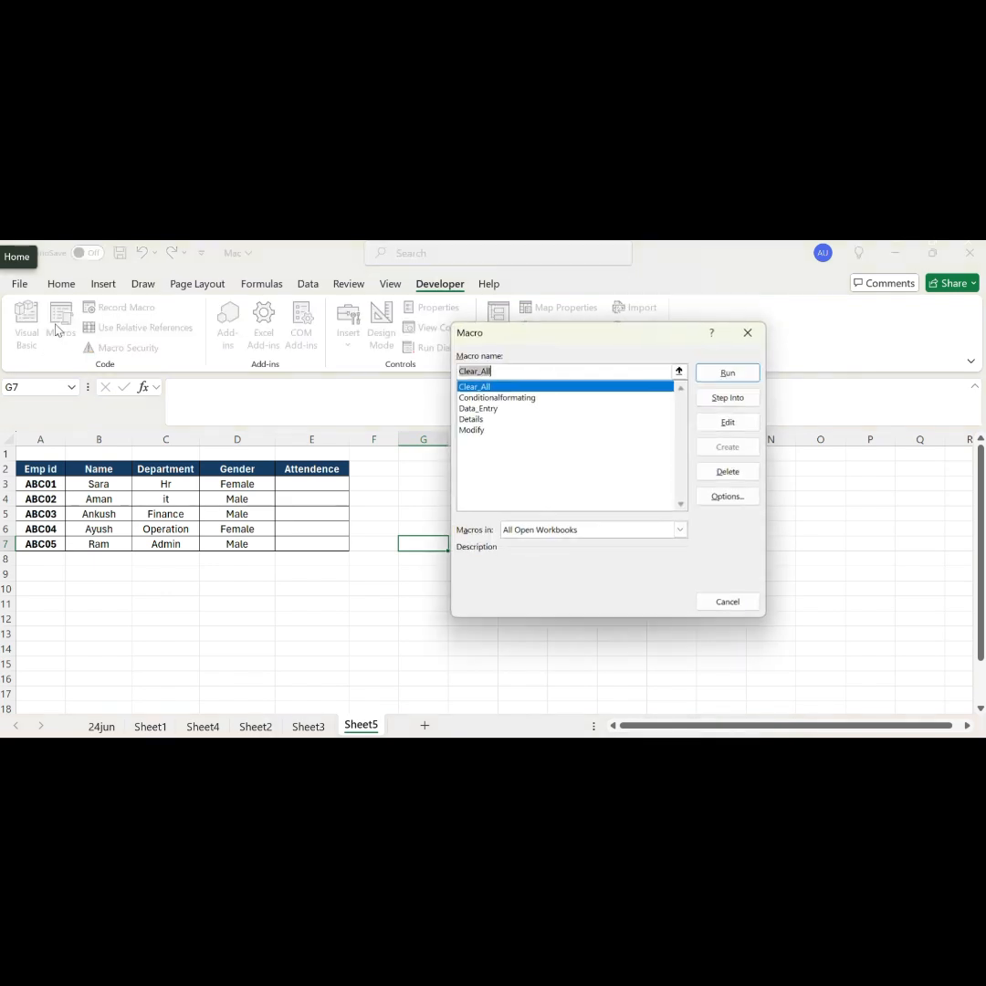
pyautogui.click(481, 400)
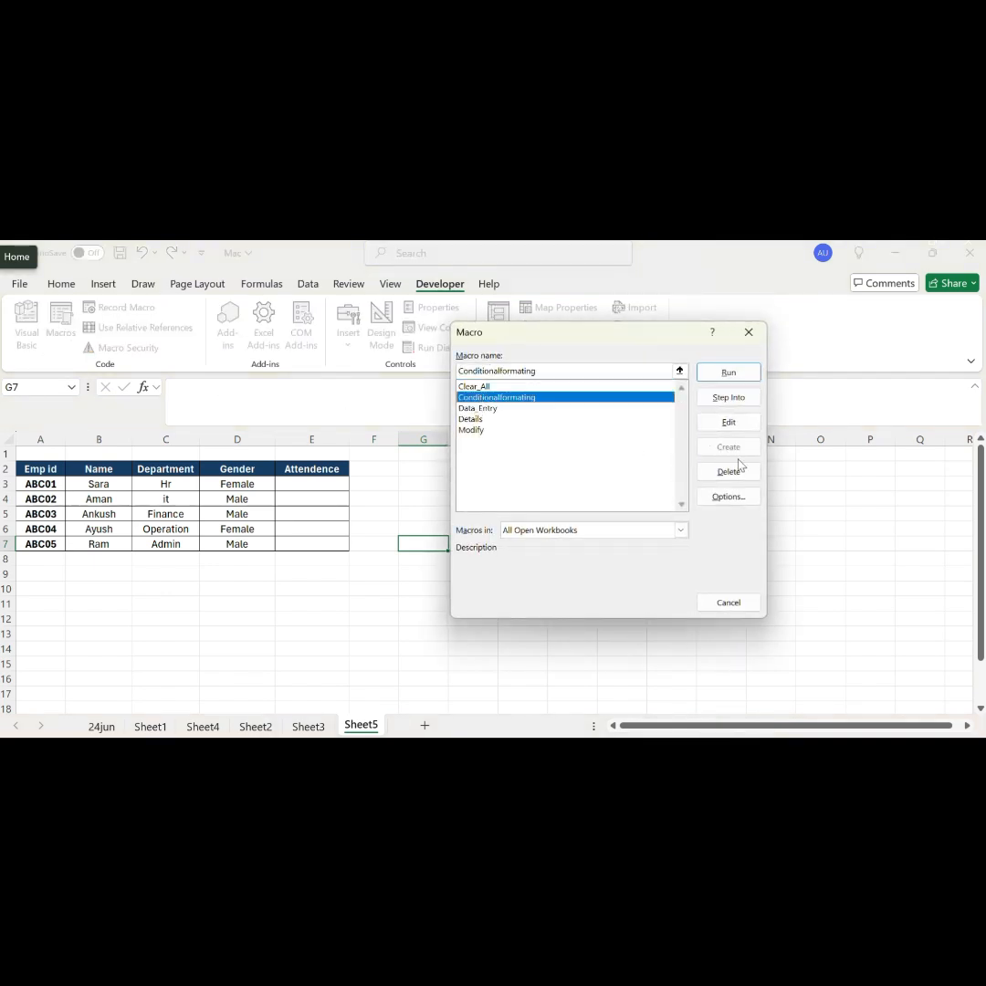
pyautogui.click(738, 380)
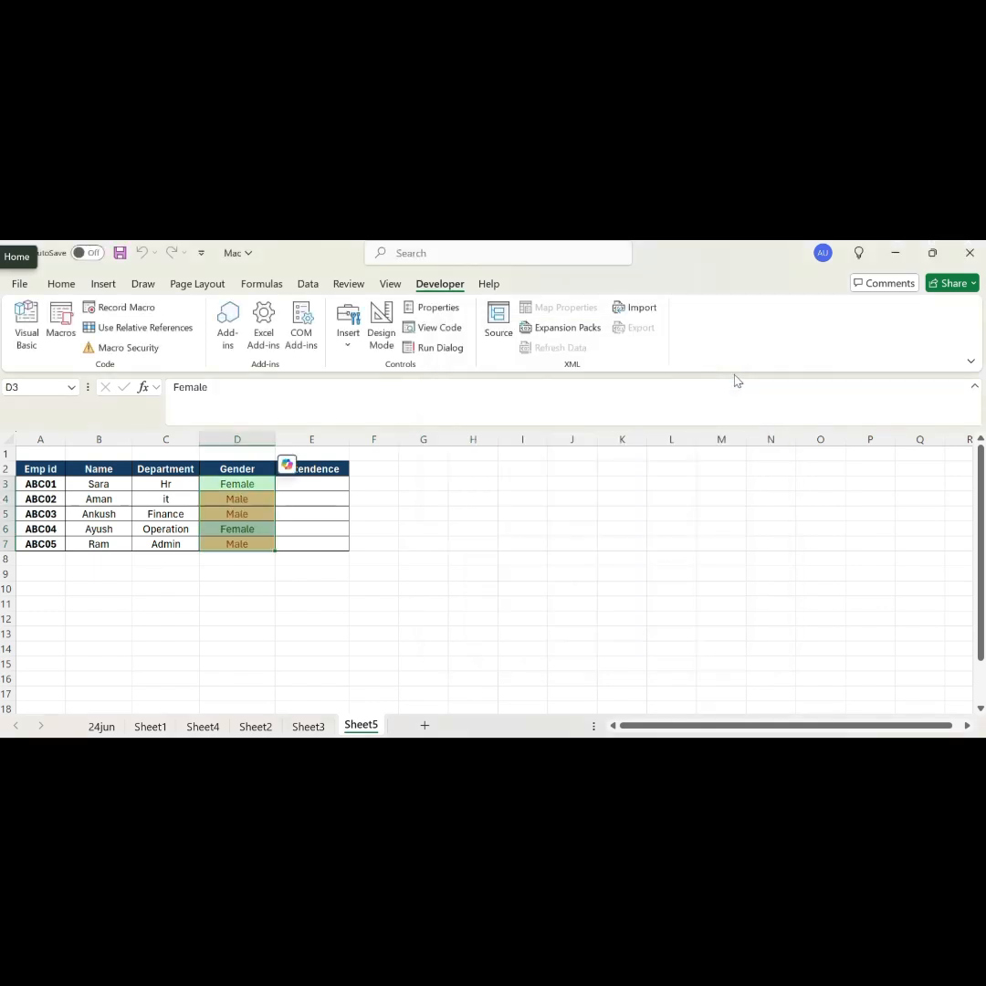